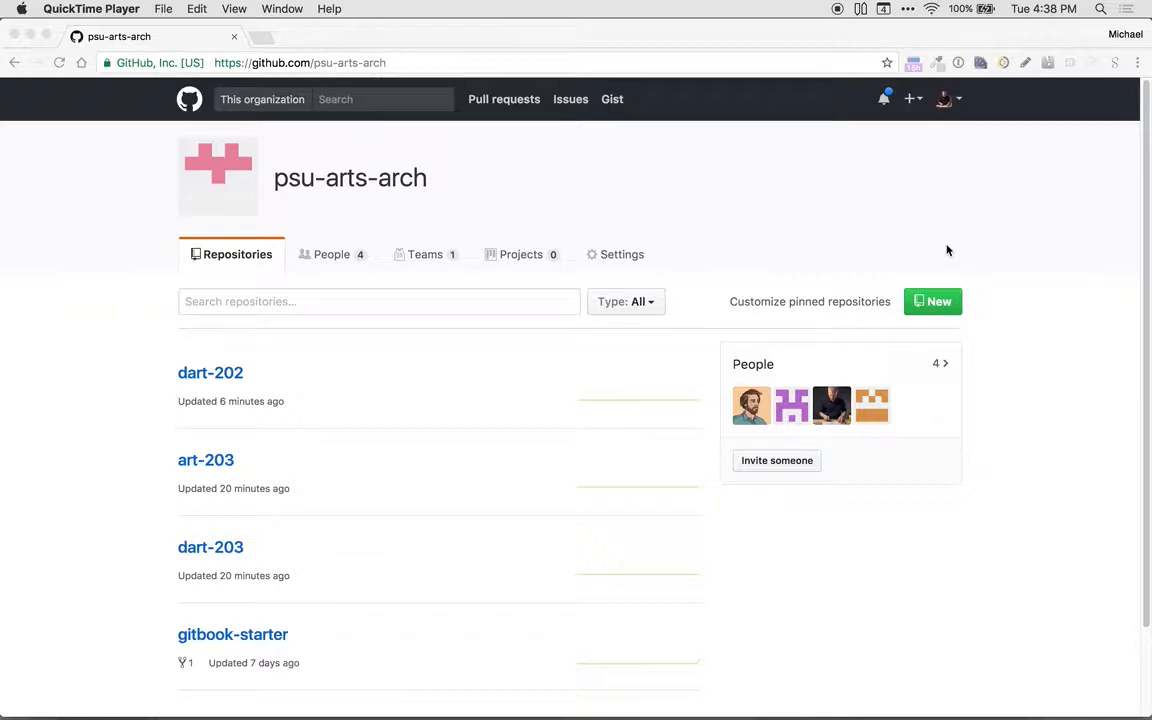
Step: Open your own GitHub profile and go from there to the psu-arts-arch organization page
left_click(948, 100)
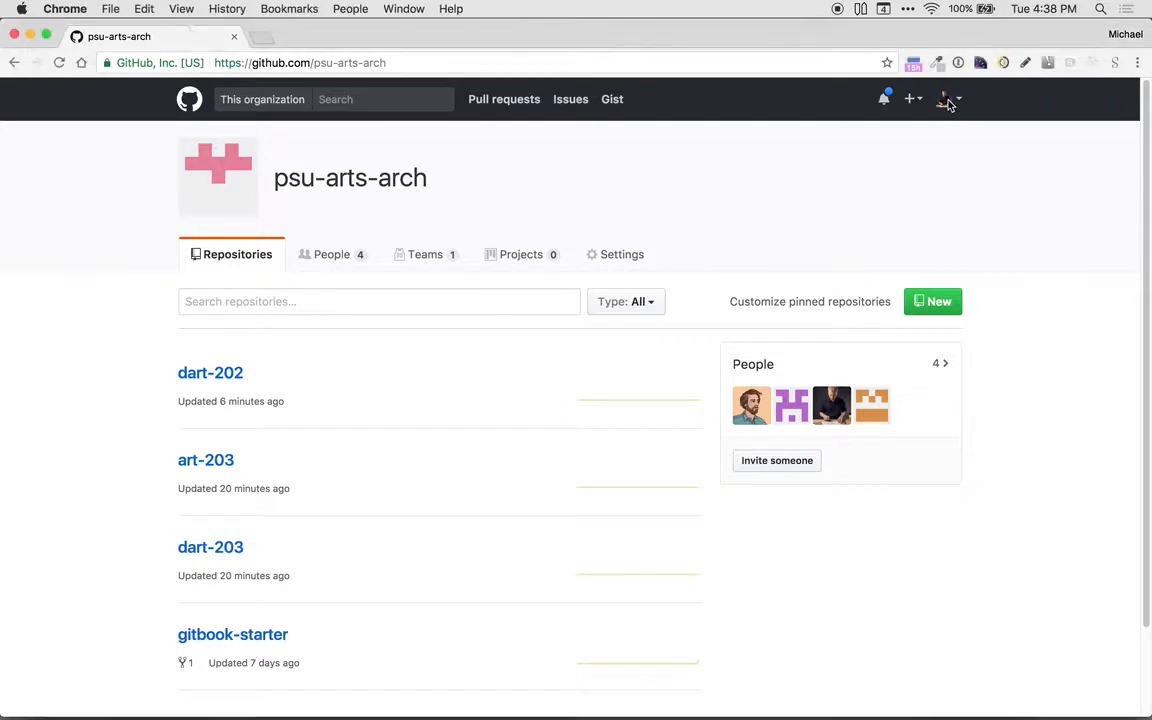
left_click(948, 101)
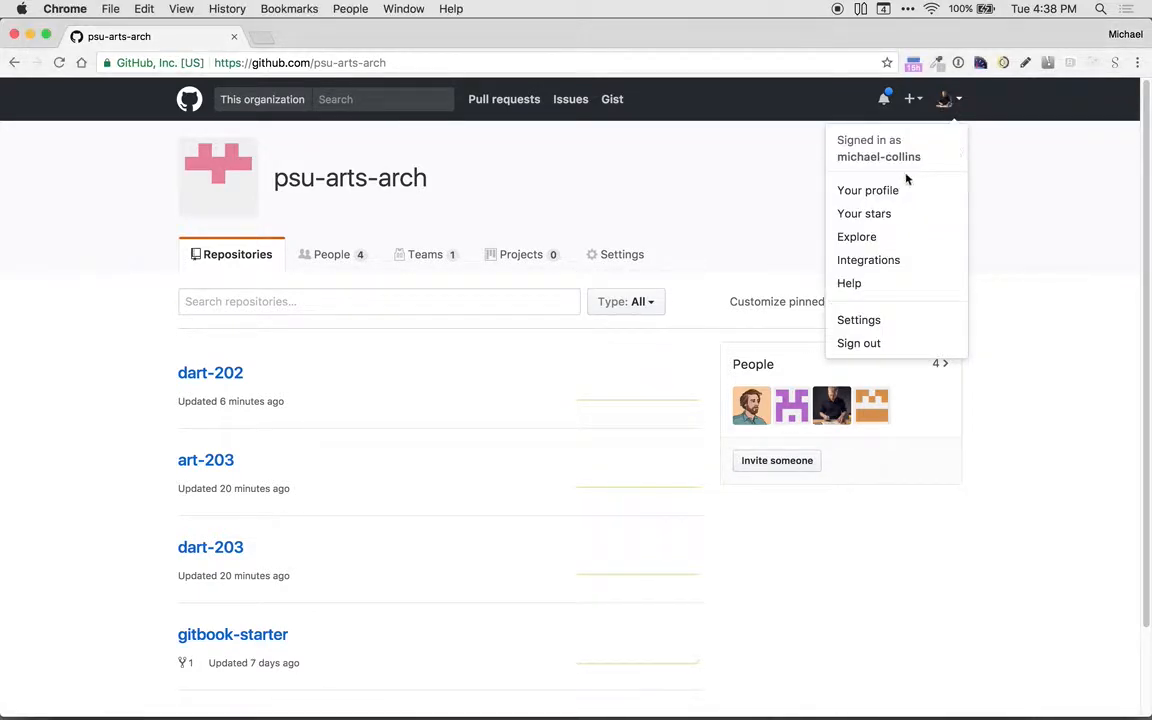
left_click(869, 198)
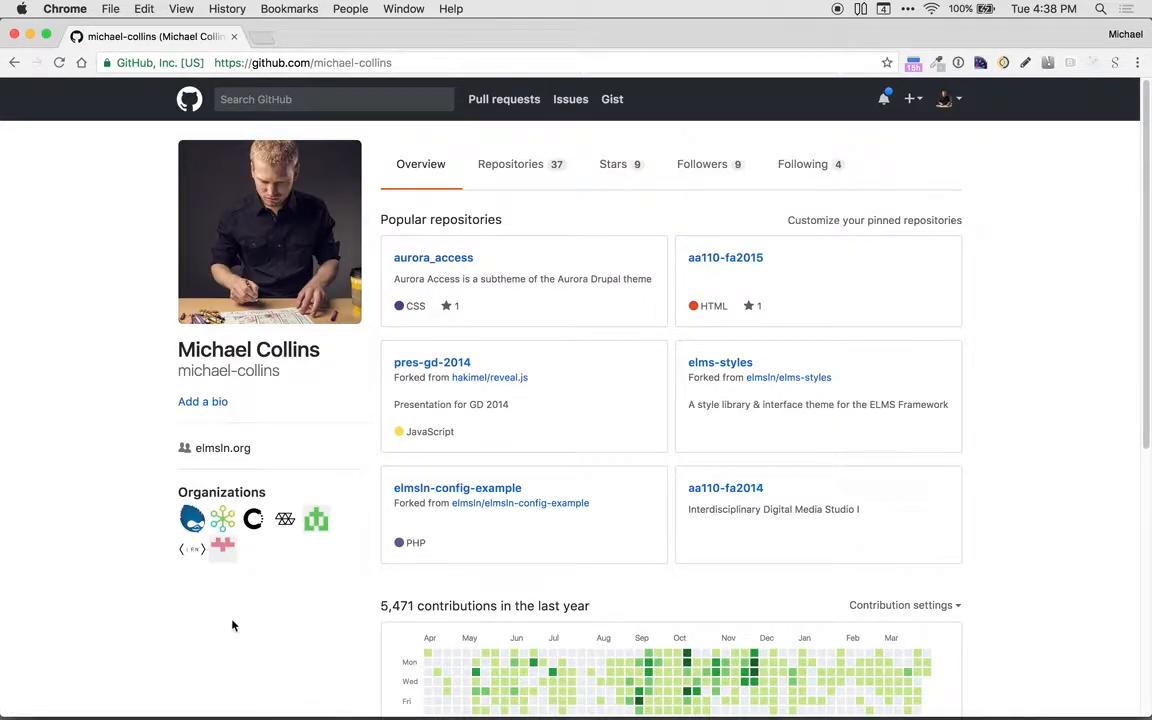
left_click(222, 547)
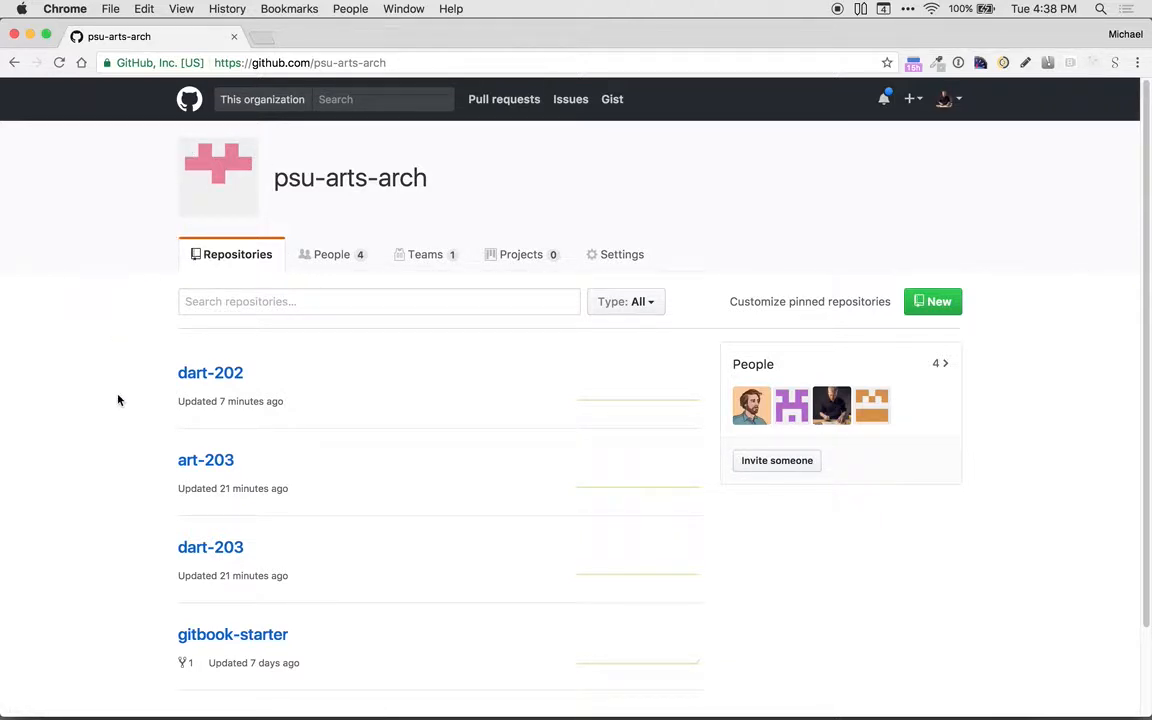
Step: Create a public repository named dart-201 under psu-arts-arch, initialized with a README
left_click(921, 303)
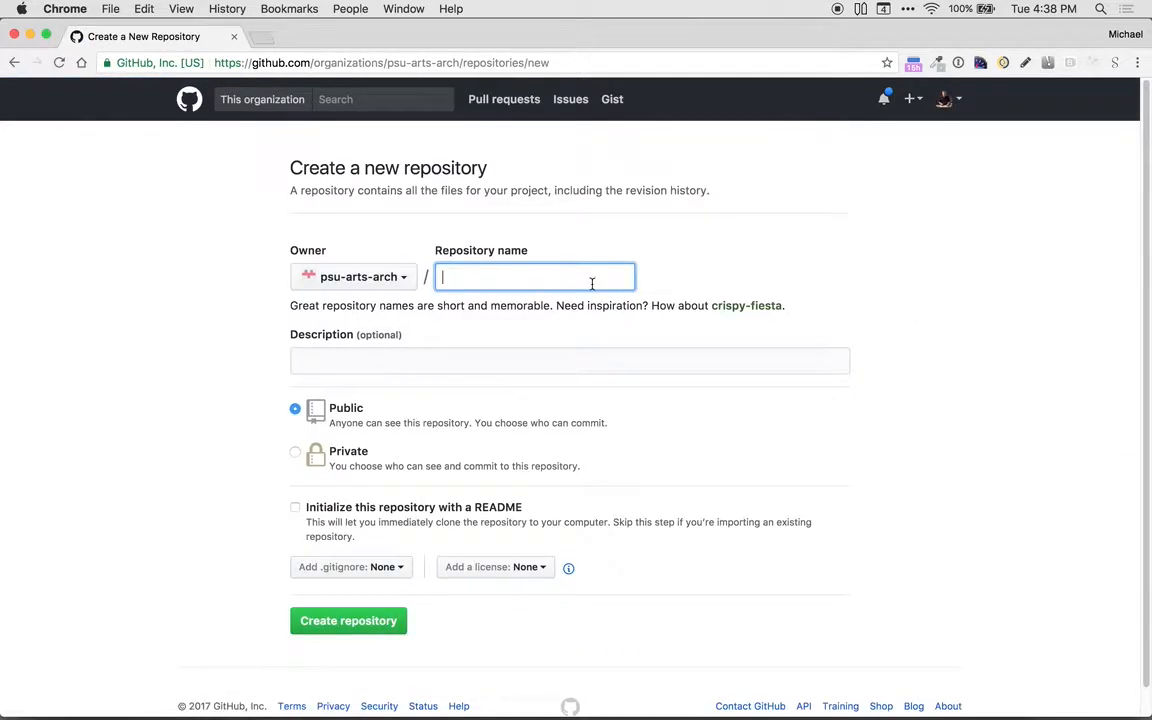
type("dart-201")
left_click(295, 509)
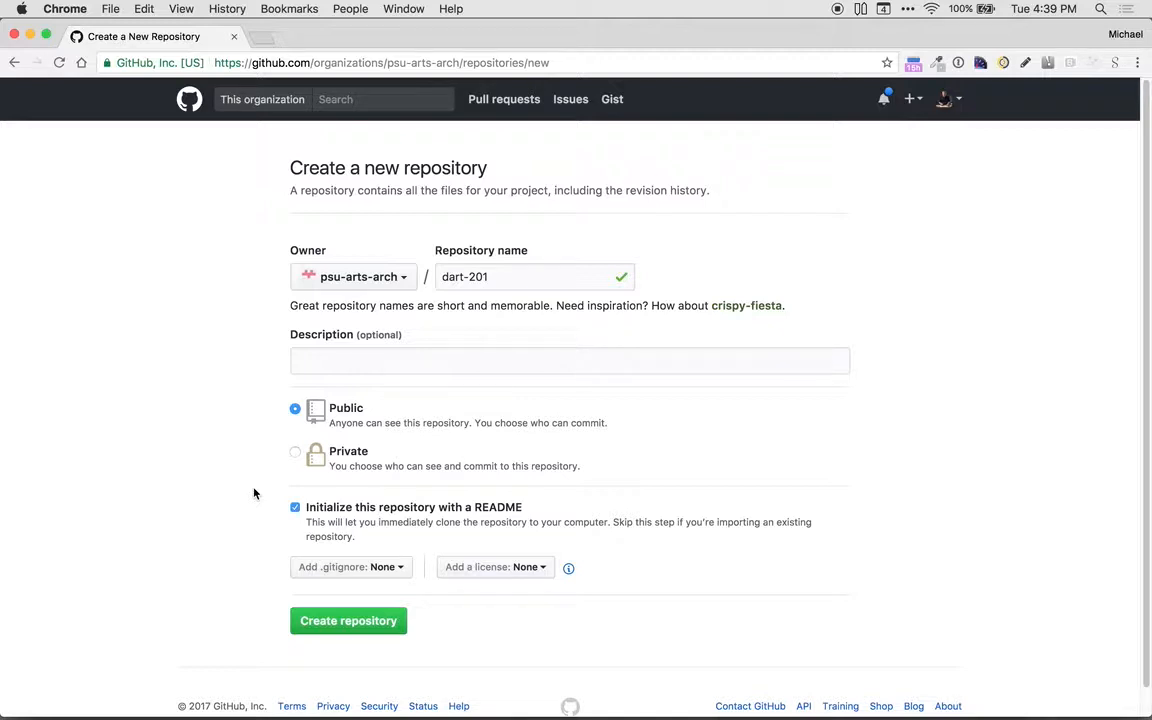
left_click(315, 621)
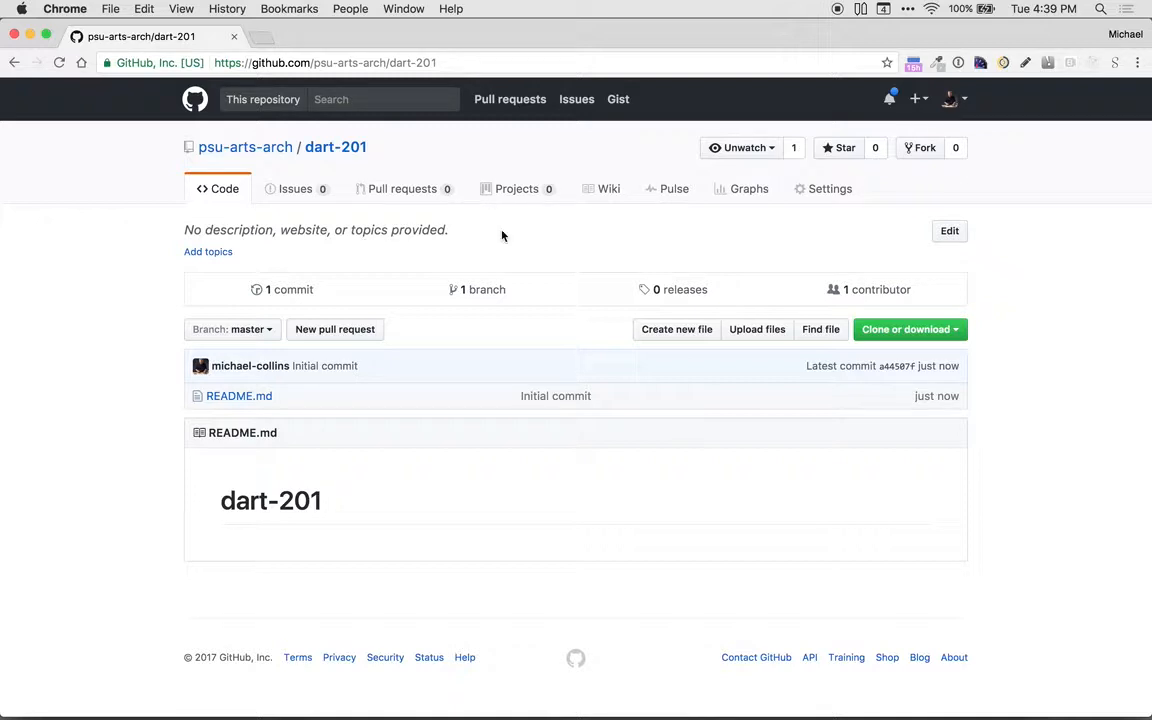
Step: Add the Gitbook Editors team to the dart-201 repository in its collaborator and team settings
left_click(802, 190)
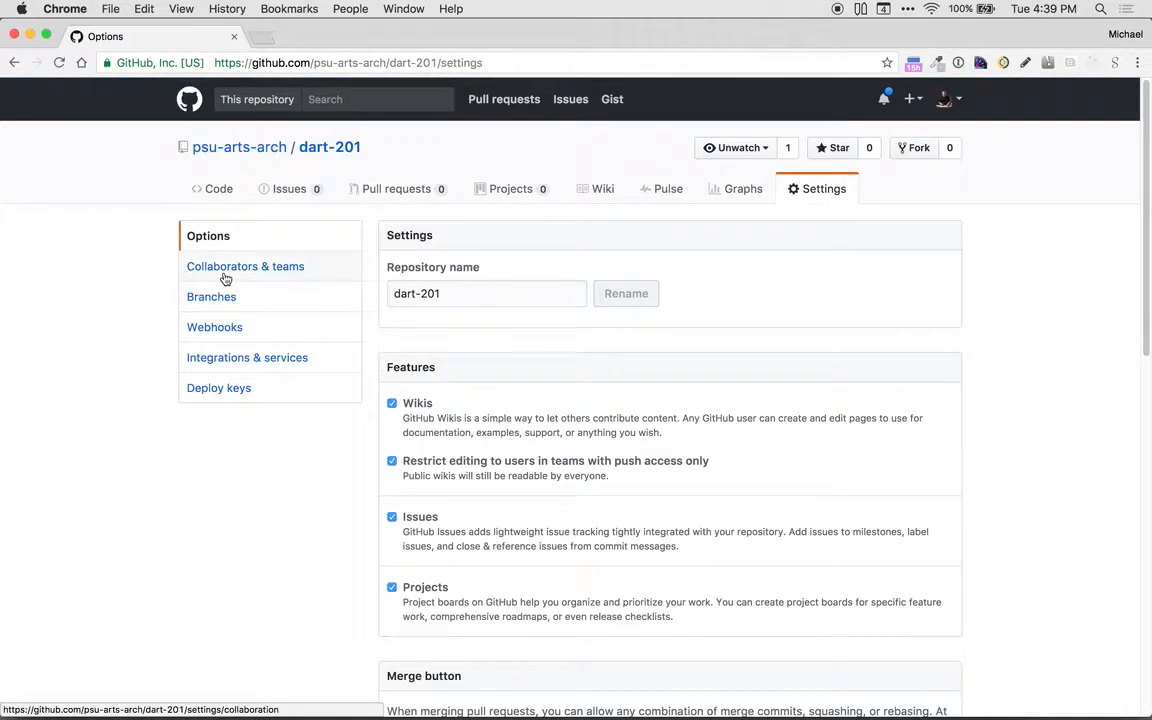
left_click(226, 272)
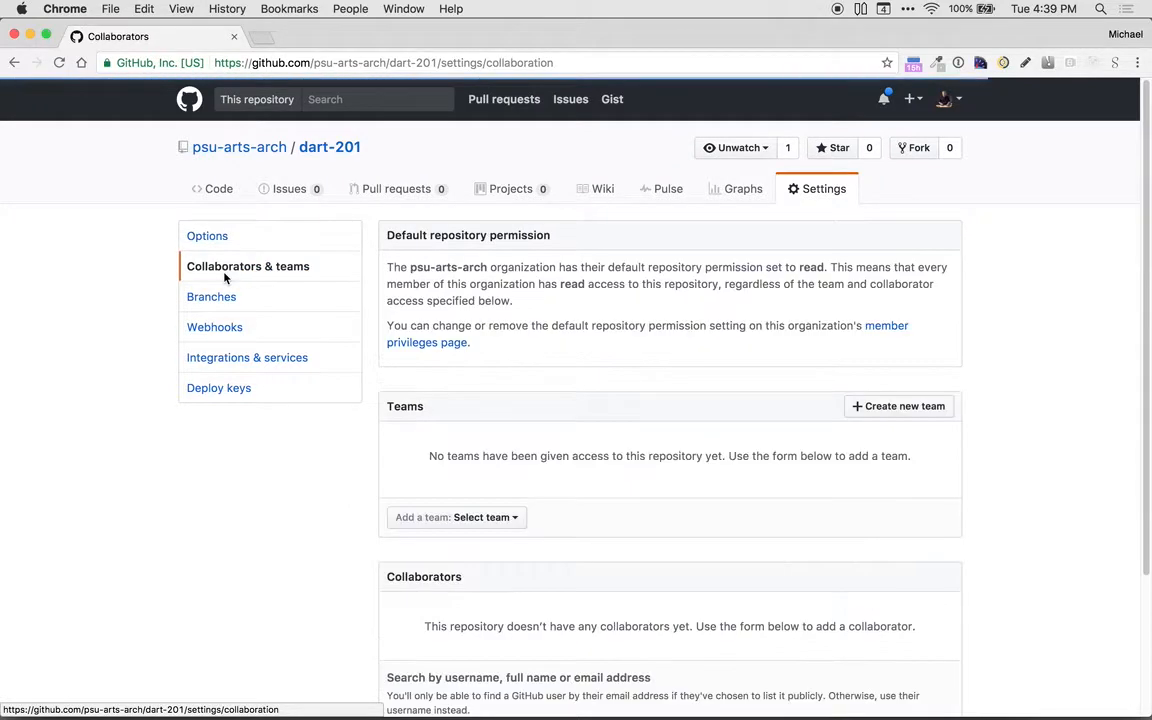
scroll(365, 338, "down", 4)
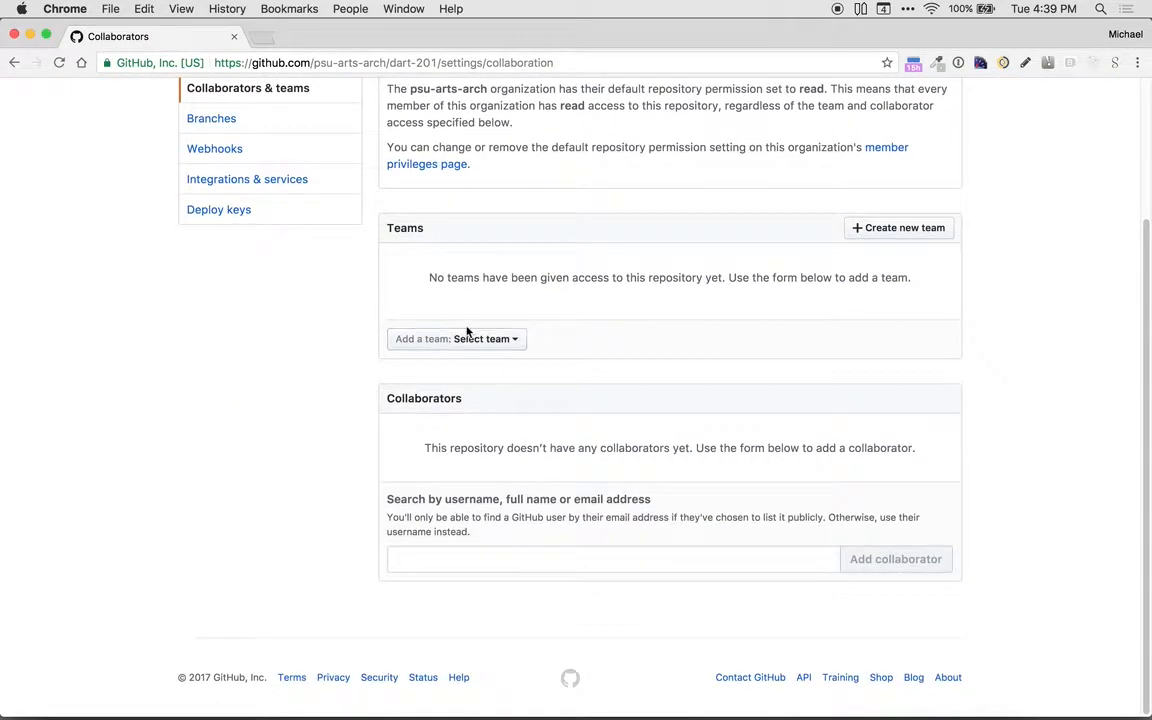
left_click(506, 338)
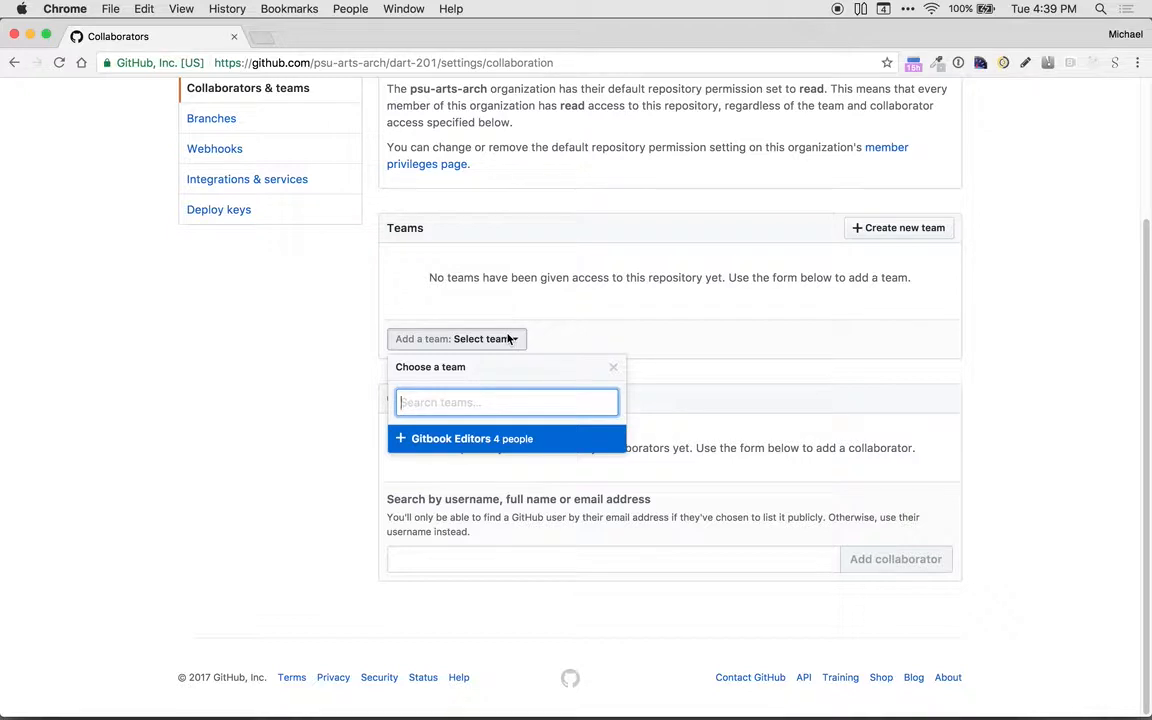
scroll(505, 340, "up", 2)
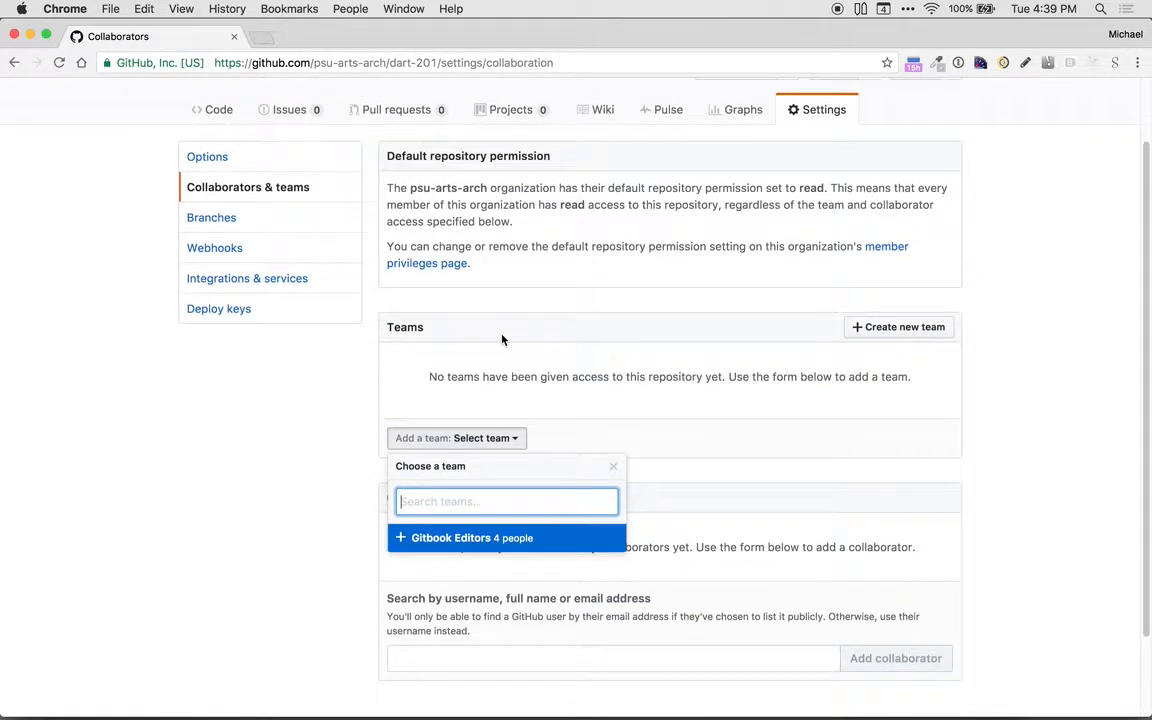
scroll(502, 340, "down", 1)
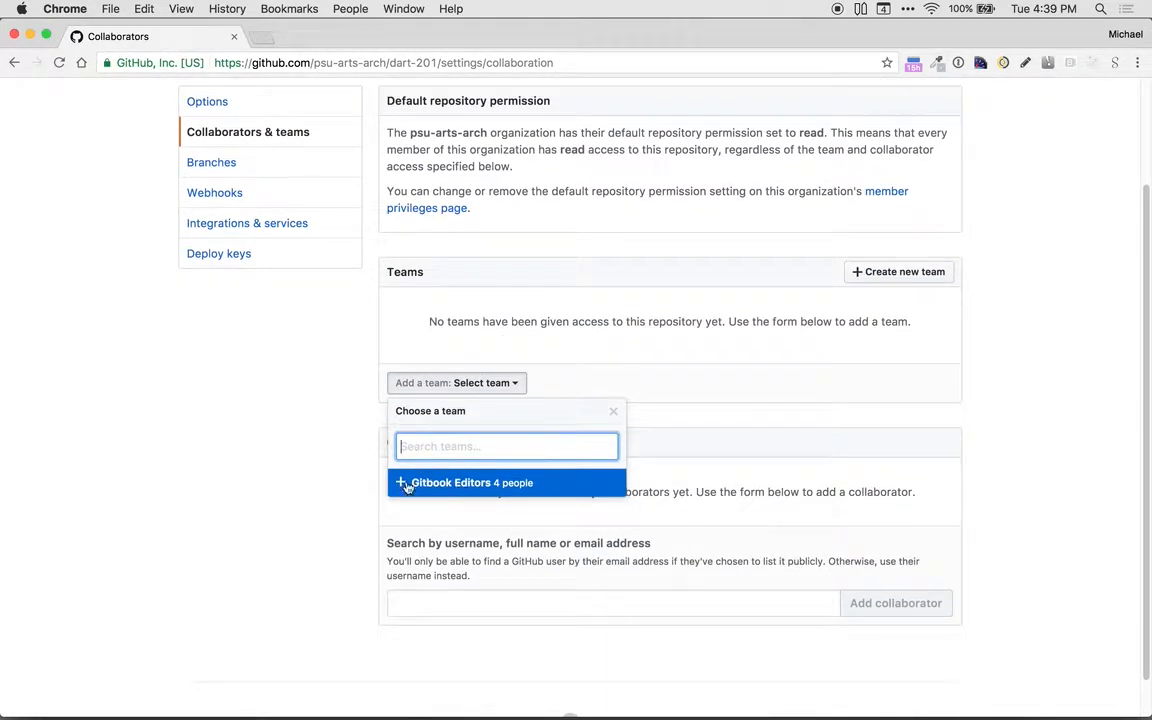
left_click(505, 482)
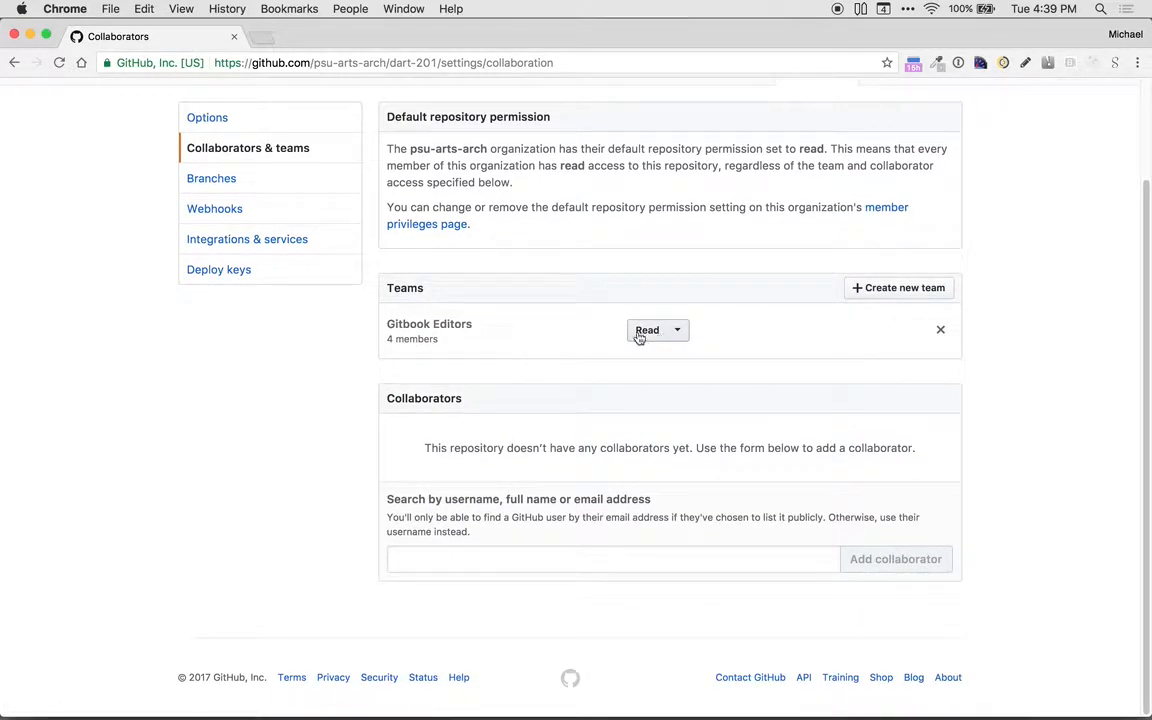
Step: Set the Gitbook Editors team's permission level to Write and return to the dart-201 repository's main page
left_click(672, 331)
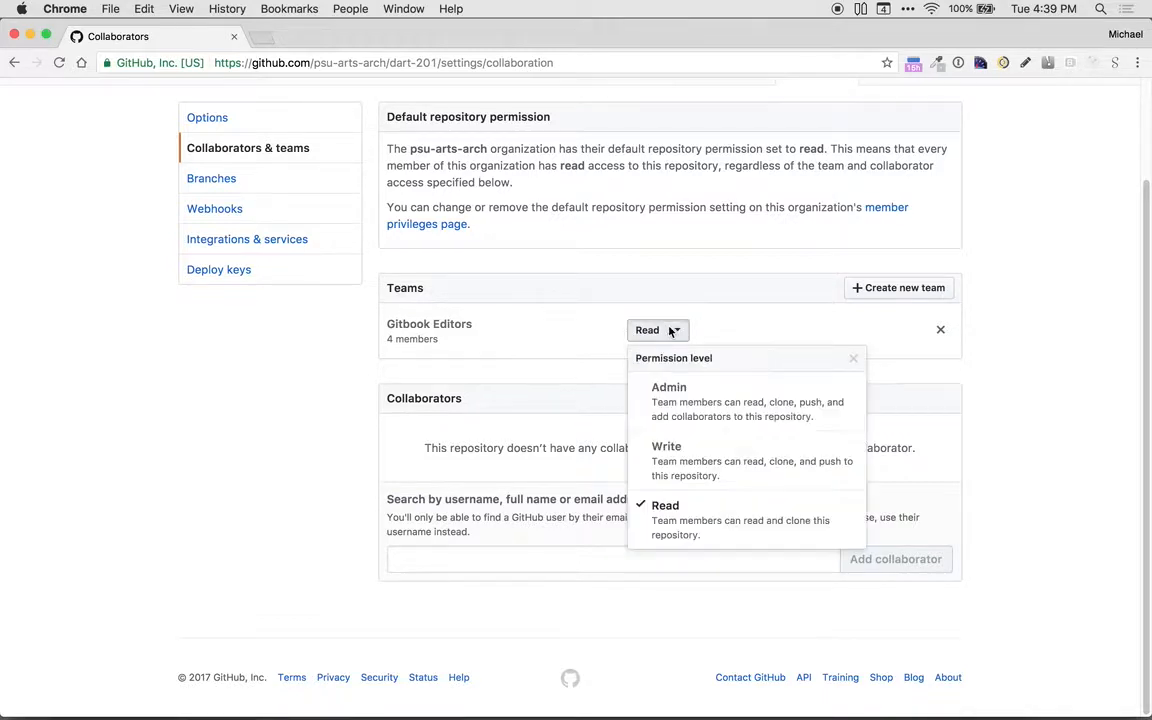
left_click(677, 461)
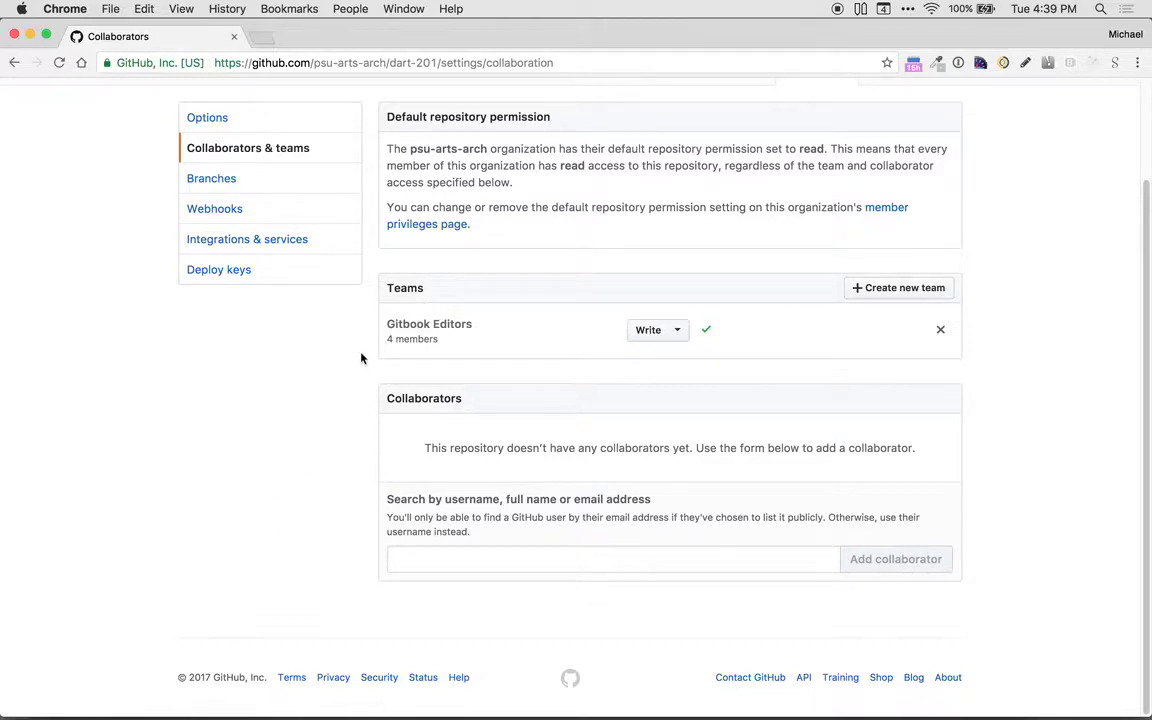
scroll(367, 363, "up", 3)
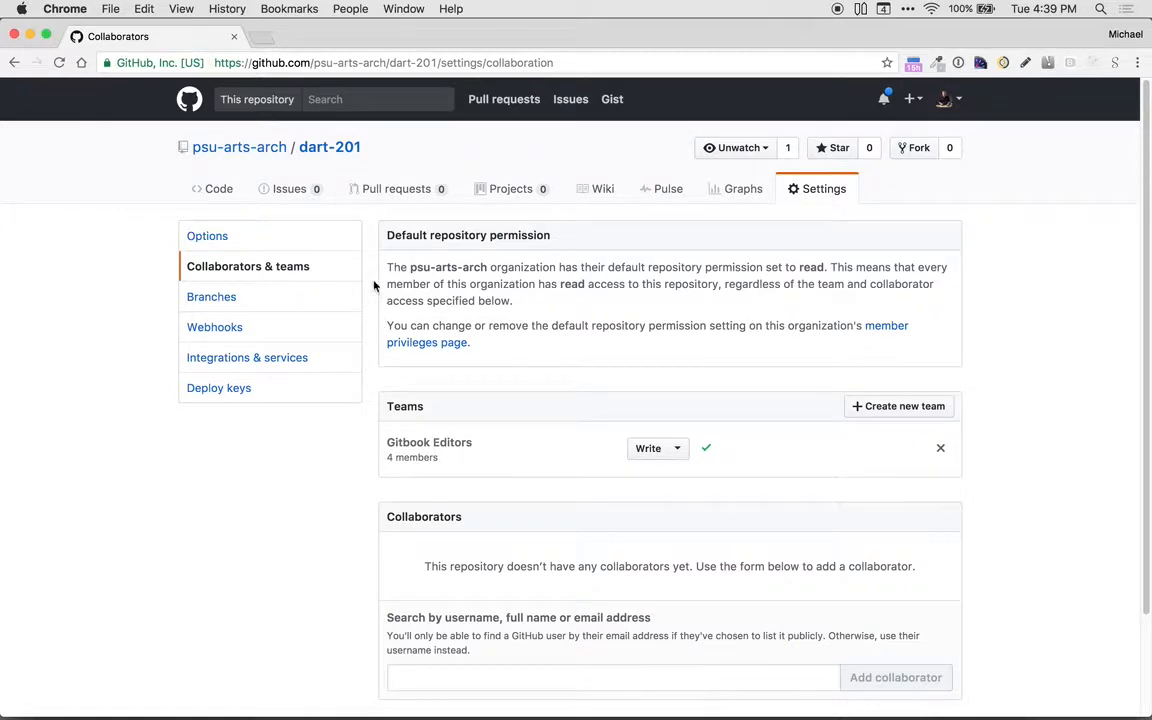
left_click(324, 149)
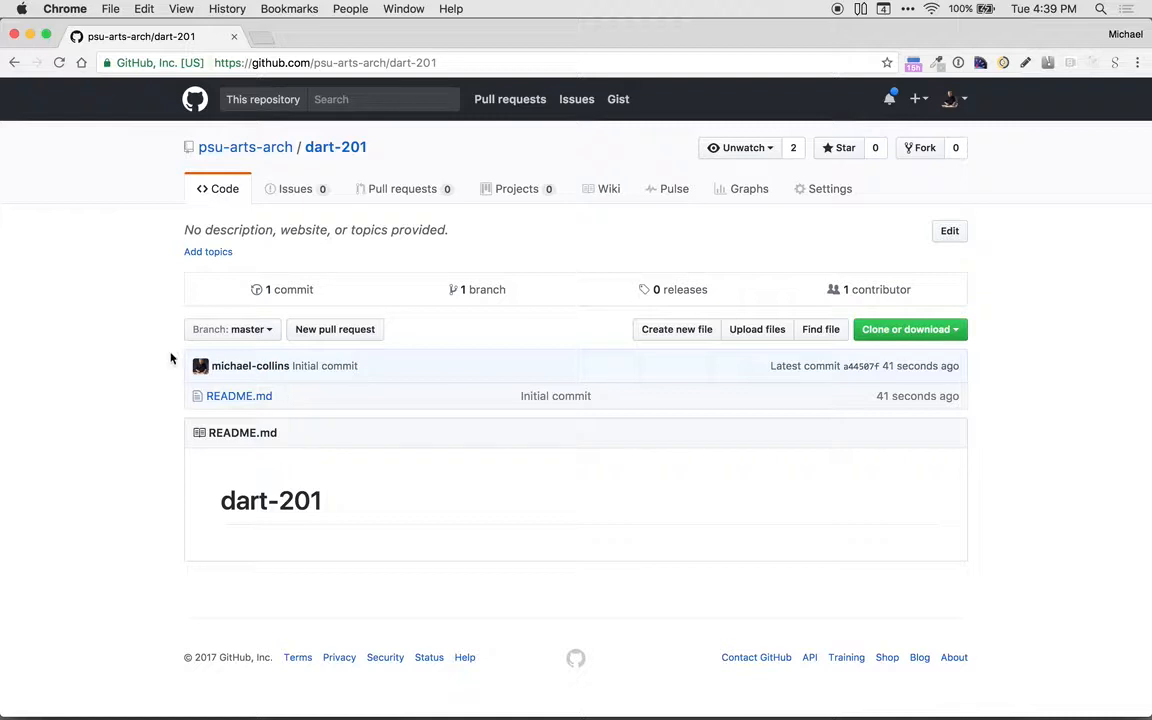
Step: Open gitbook.com in a new browser tab and go to the psu-arts-arch organization page there
left_click(260, 43)
type("git")
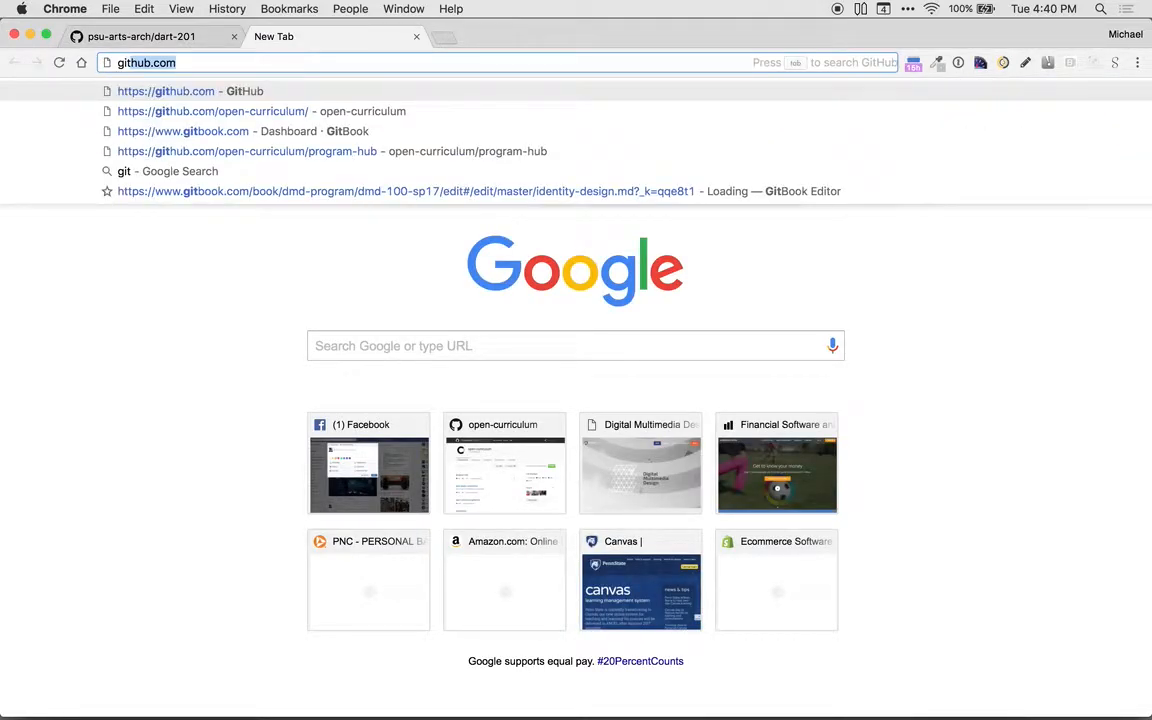
type("book.cim")
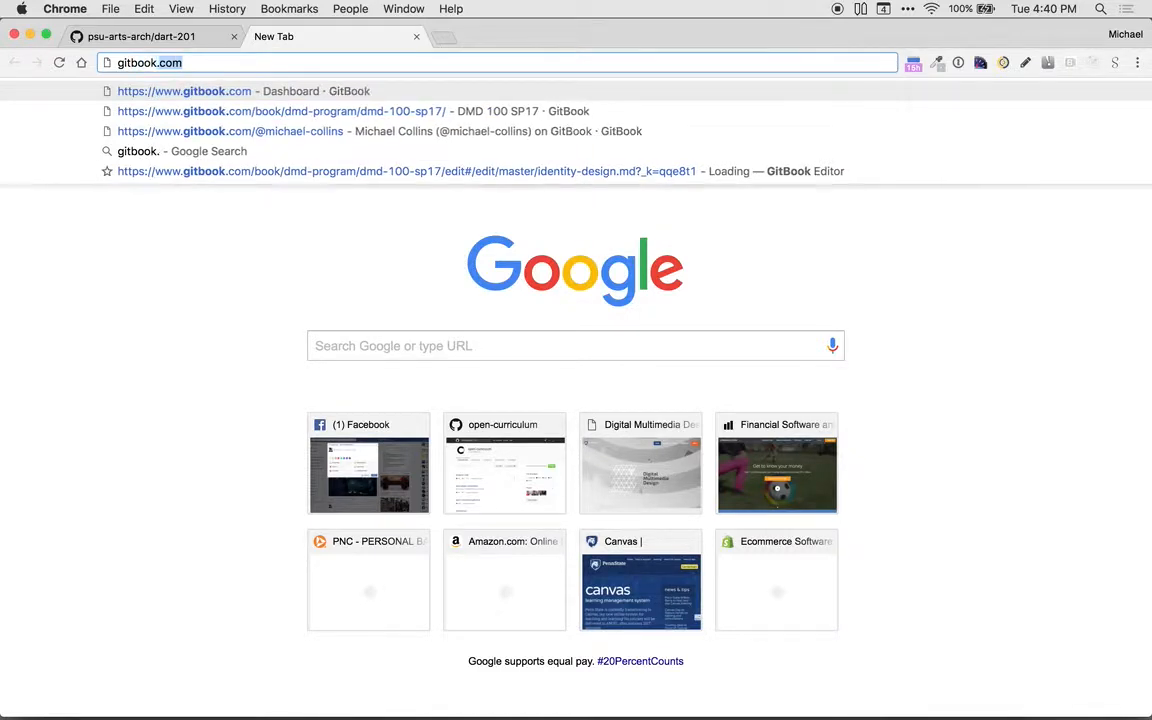
key("BackSpace")
key("BackSpace")
type("om")
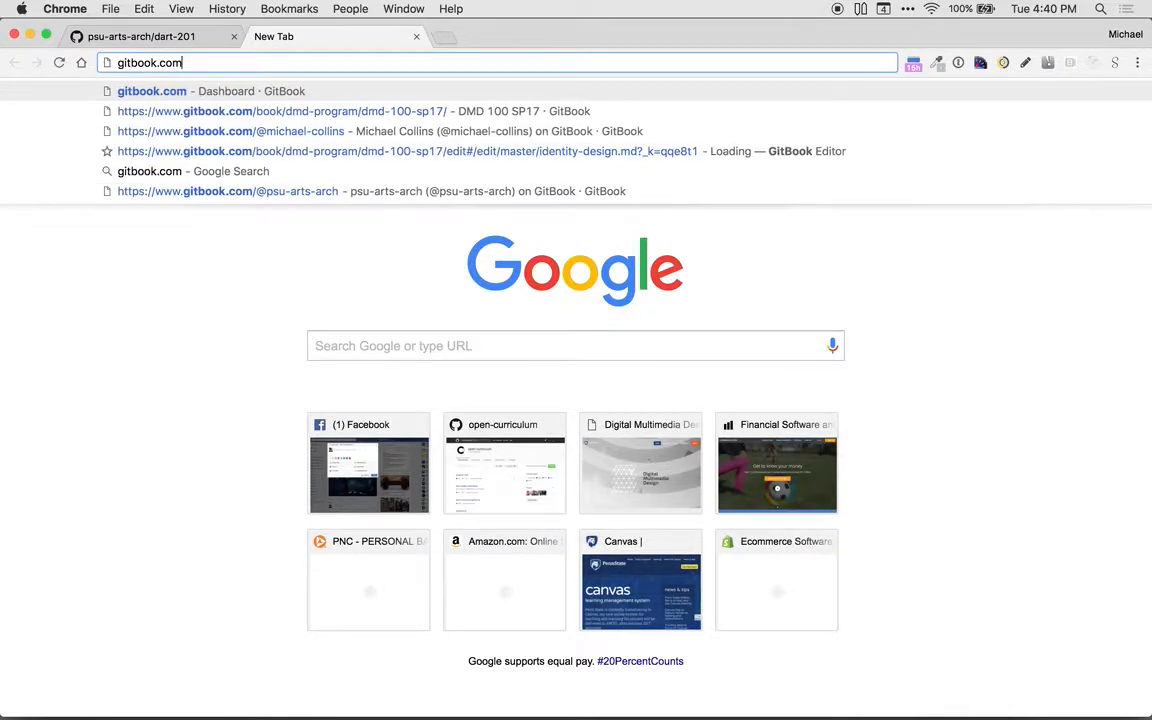
key("Return")
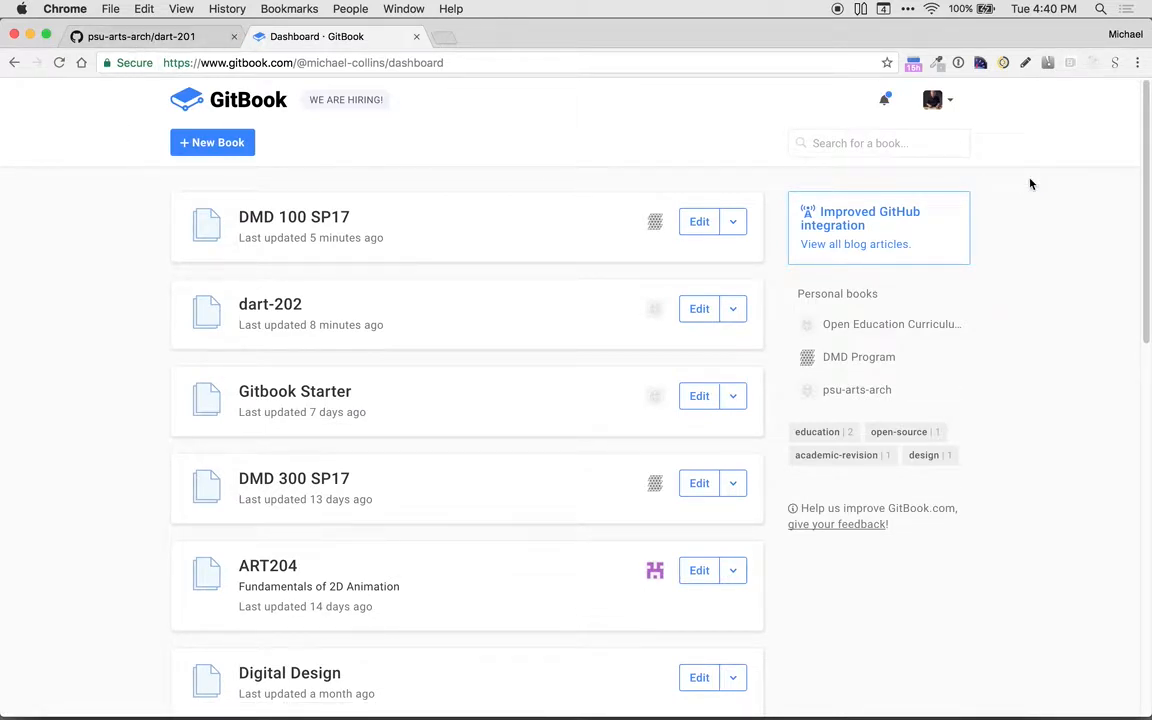
left_click(950, 102)
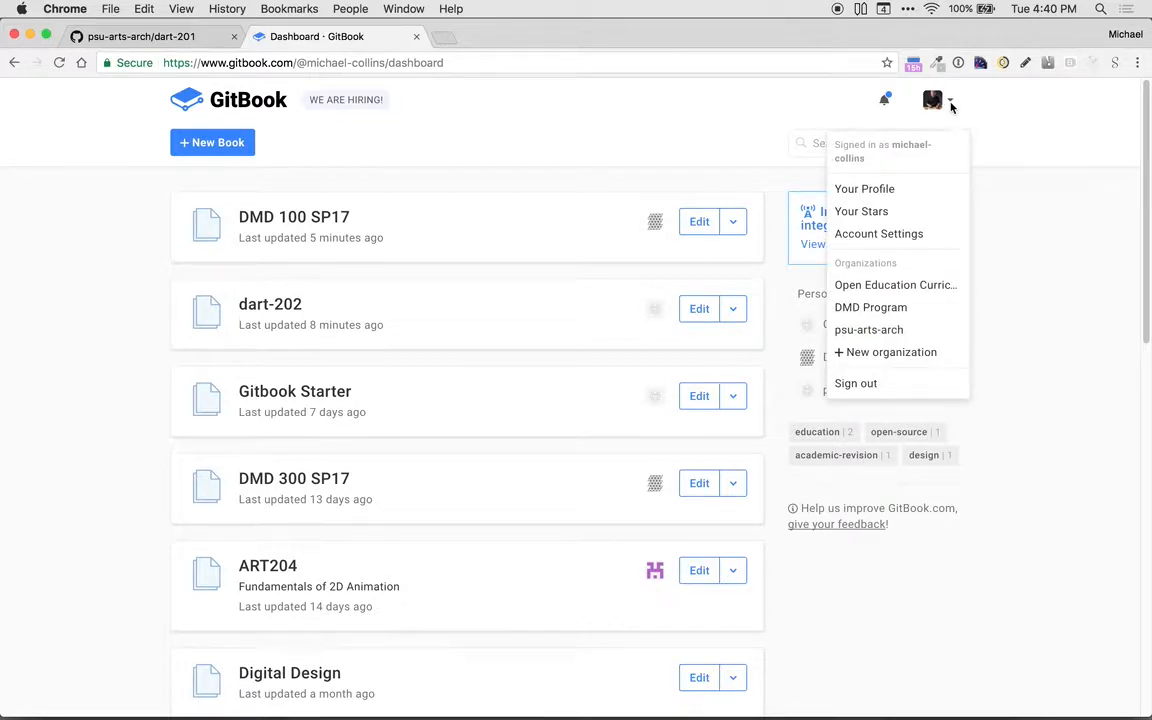
left_click(877, 333)
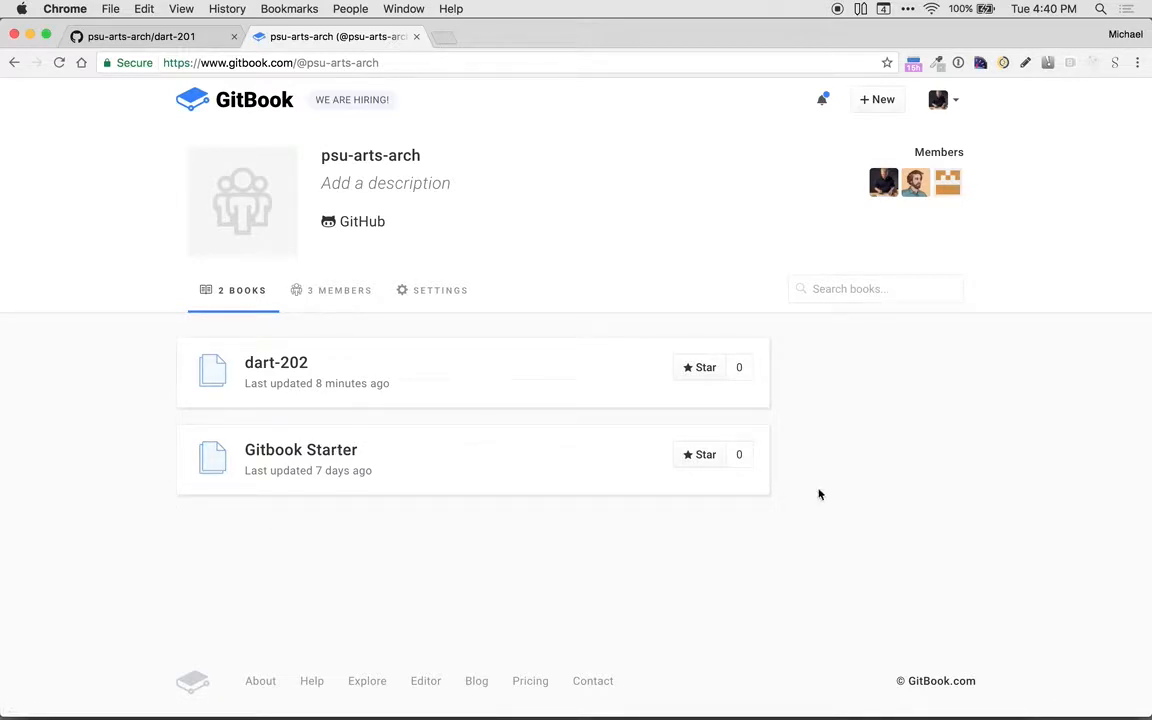
Step: Create a new psu-arts-arch book from the GitHub template, titled dart-201 and linked to the psu-arts-arch/dart-201 repository
left_click(876, 97)
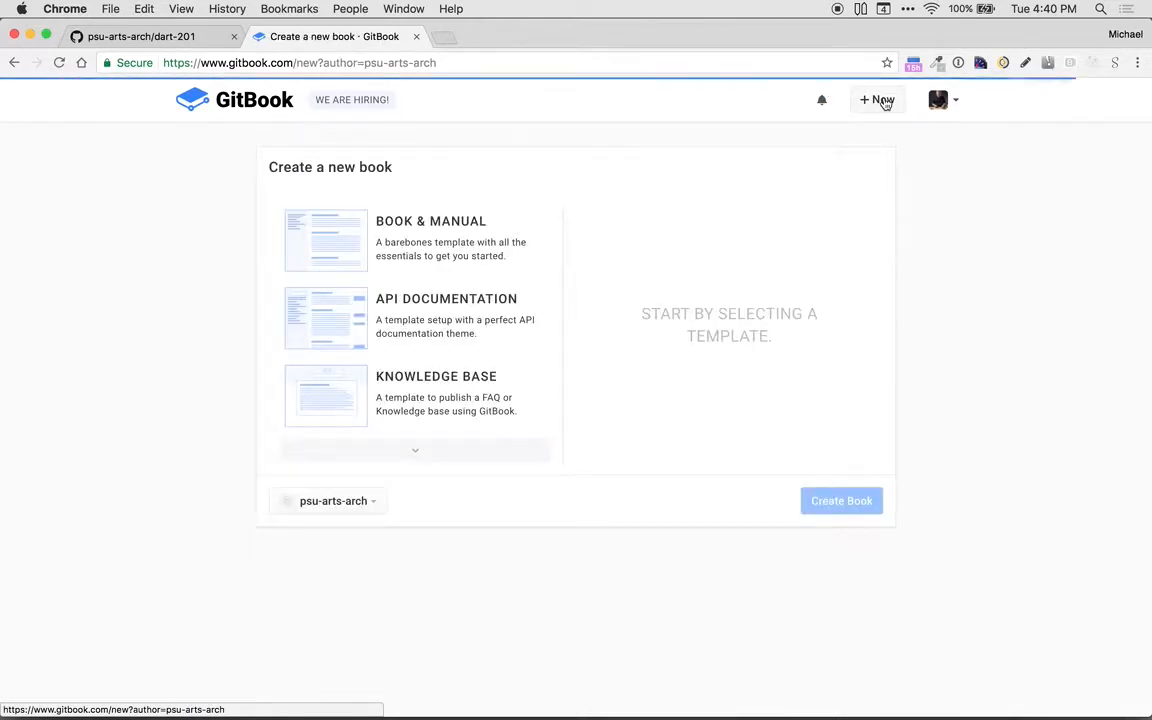
left_click(412, 452)
left_click(401, 348)
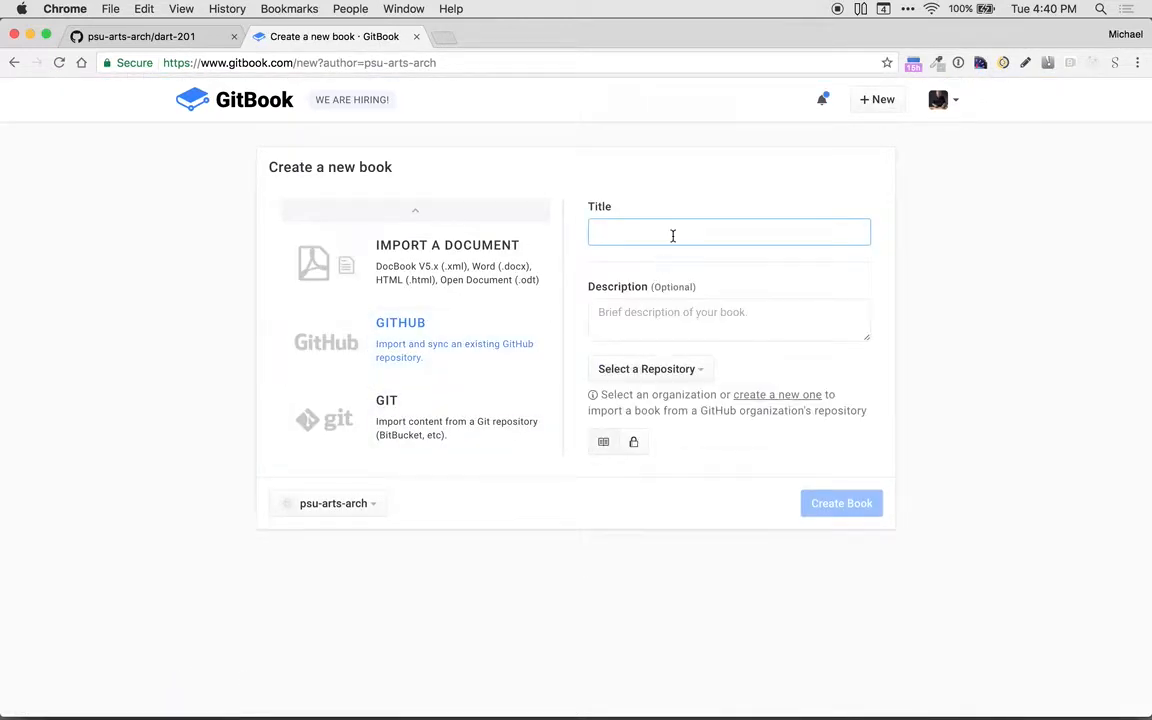
type("dart-201")
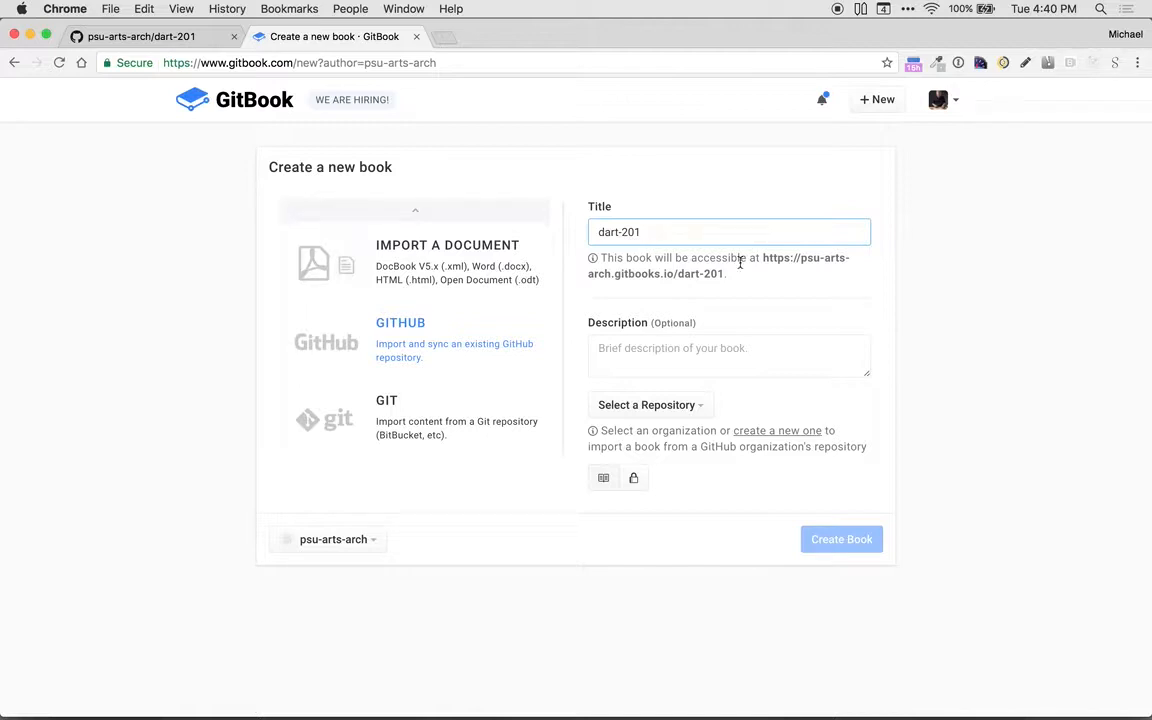
left_click(656, 405)
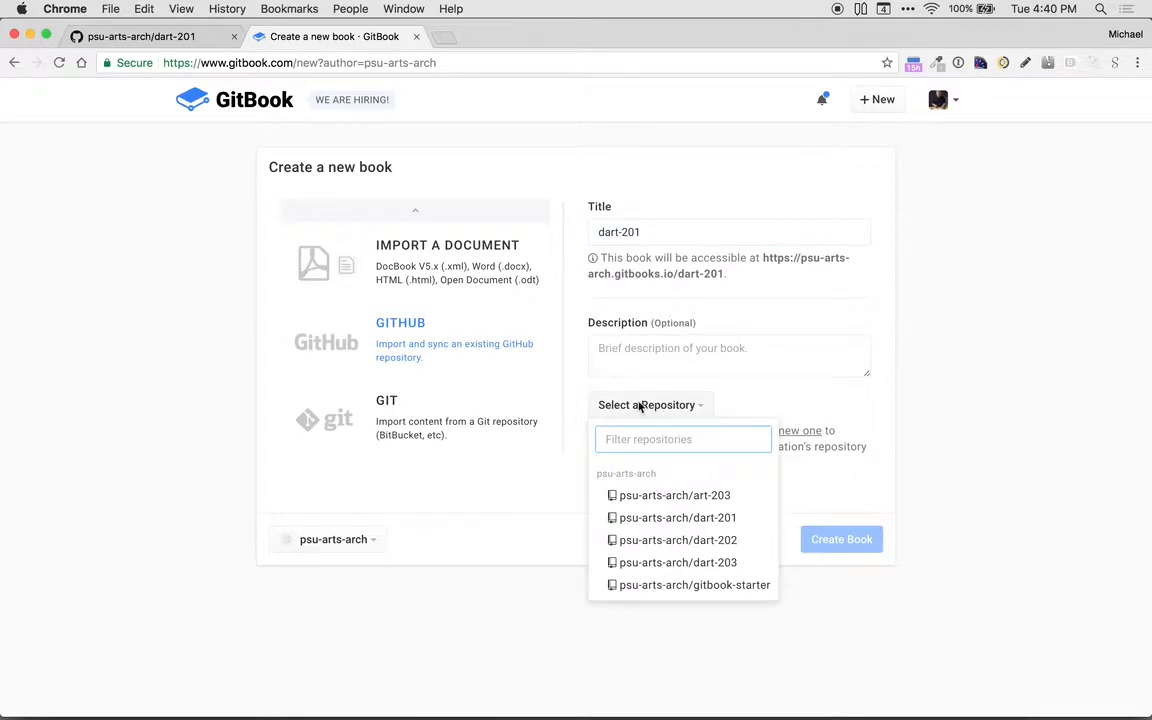
left_click(680, 520)
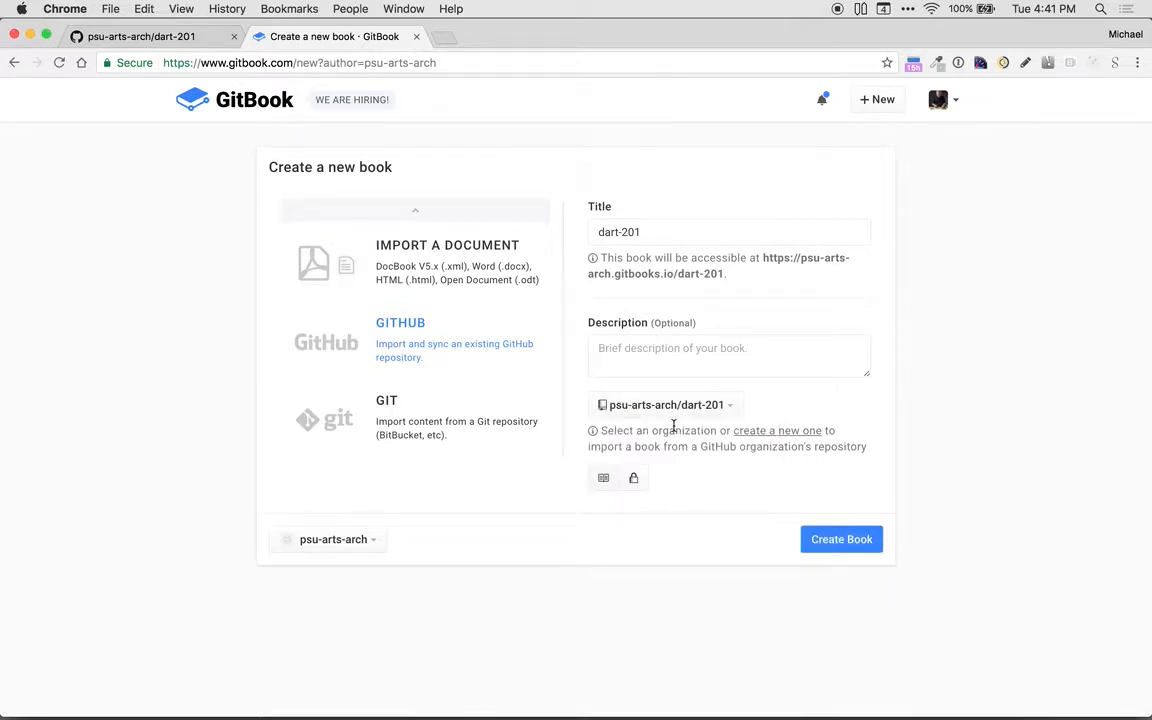
left_click(834, 546)
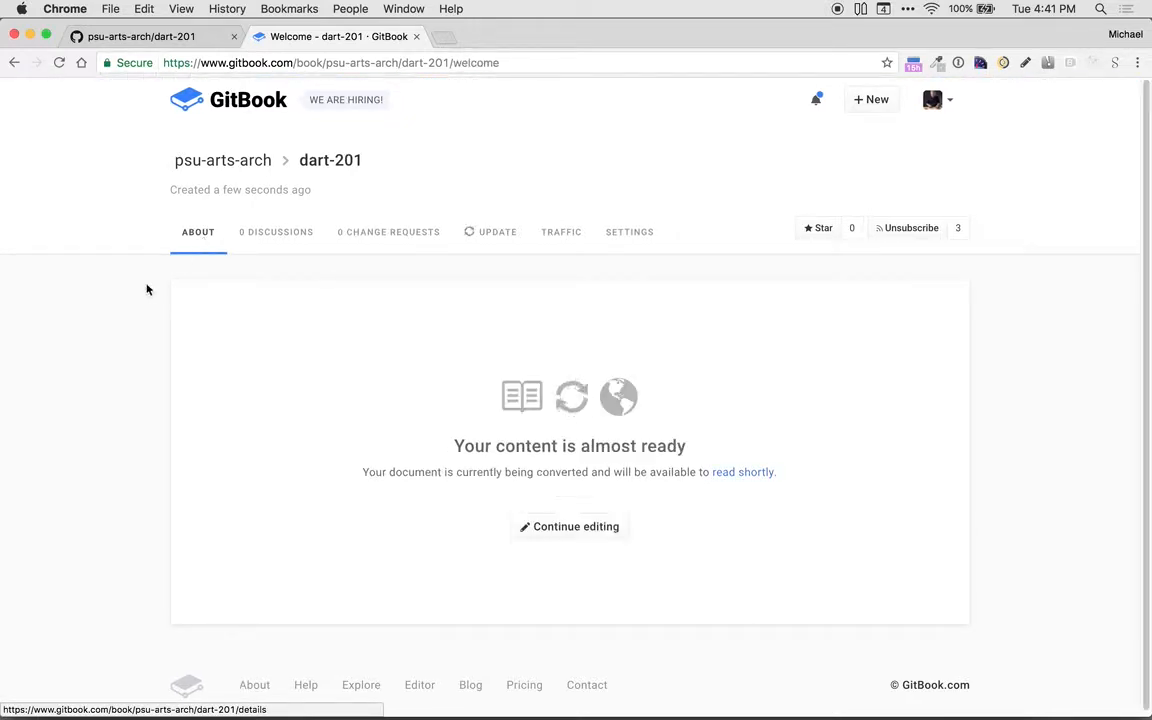
Step: Open the Initial commit build in the dart-201 book's update history, reload it and review the build output
left_click(195, 247)
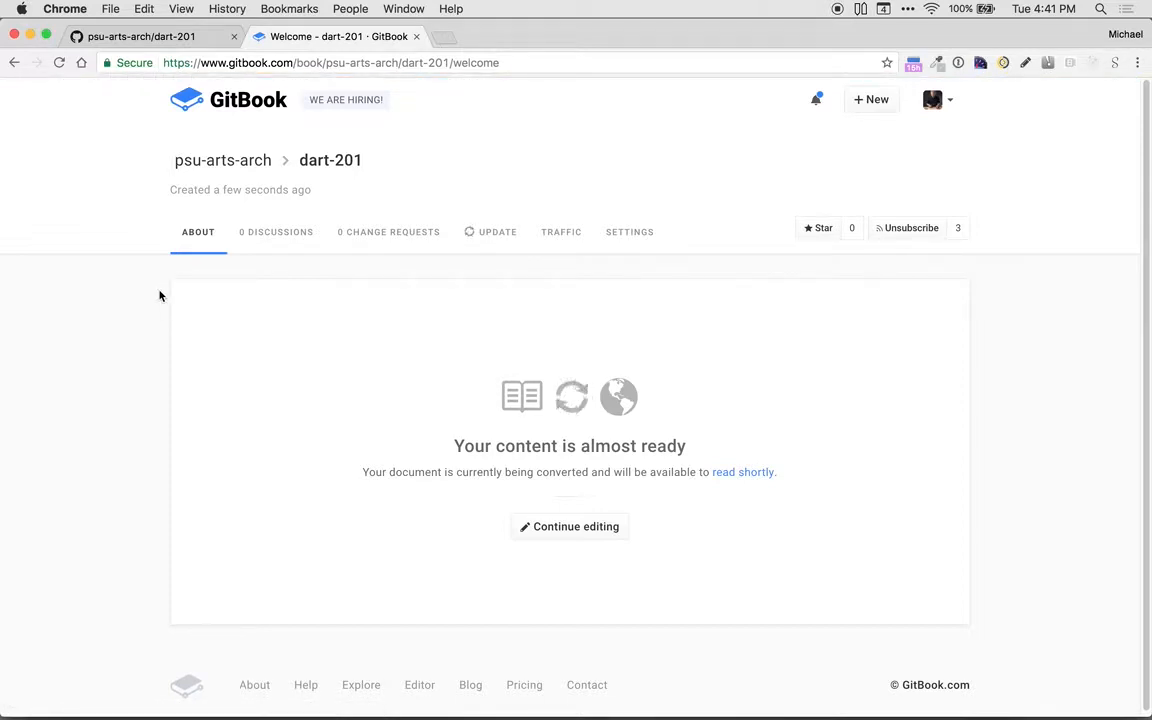
left_click(202, 246)
left_click(482, 237)
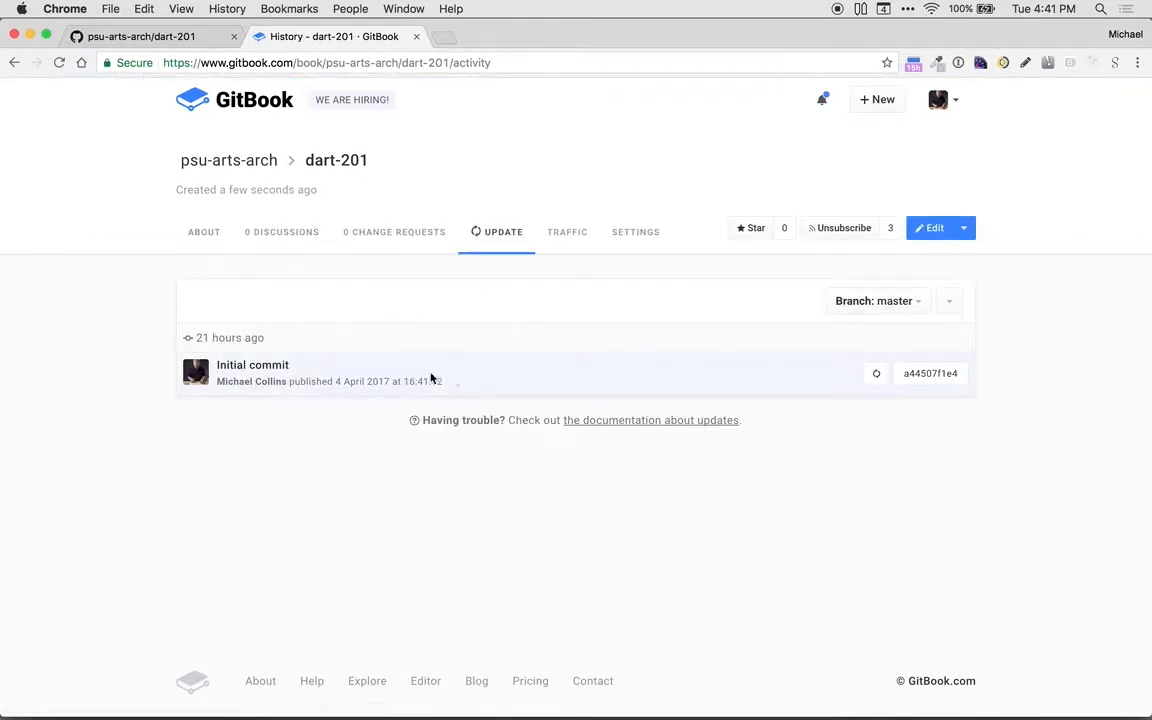
left_click(224, 367)
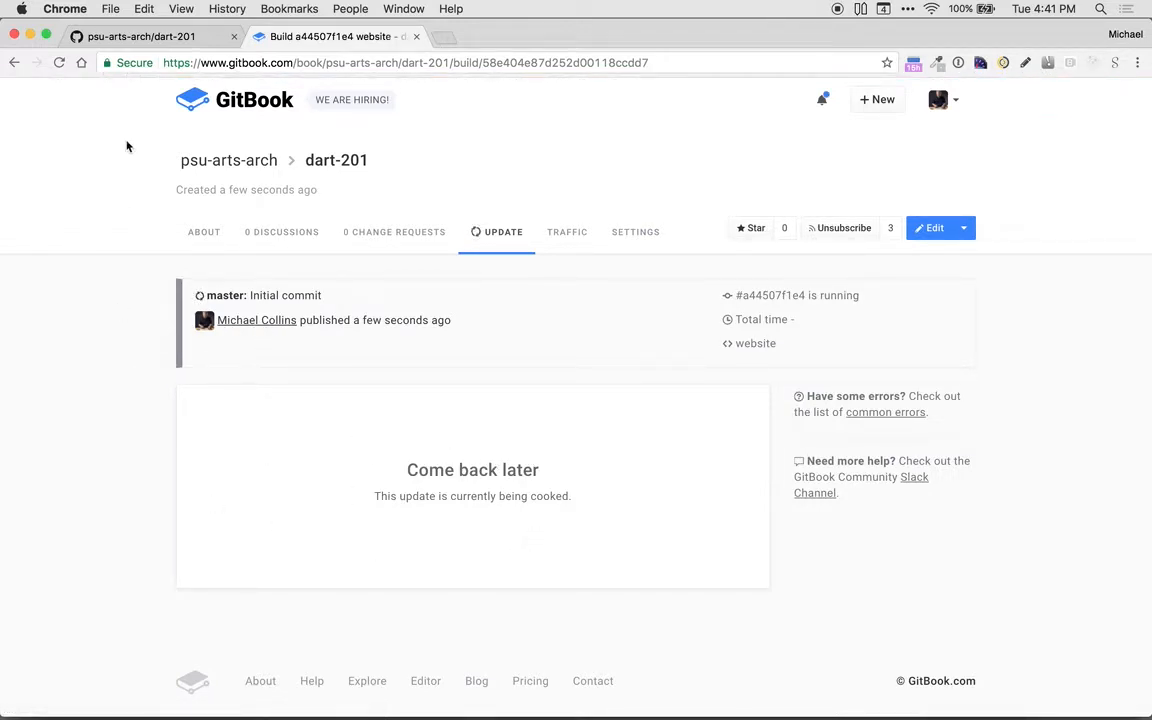
left_click(59, 62)
scroll(110, 350, "down", 5)
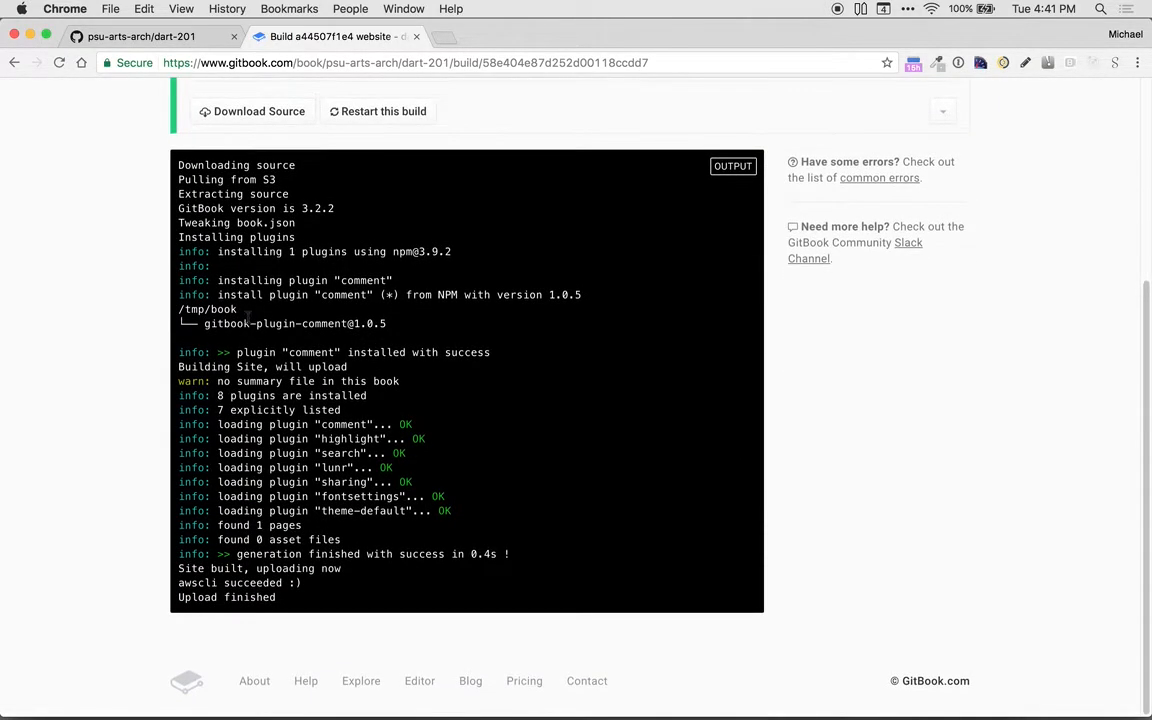
scroll(200, 300, "up", 5)
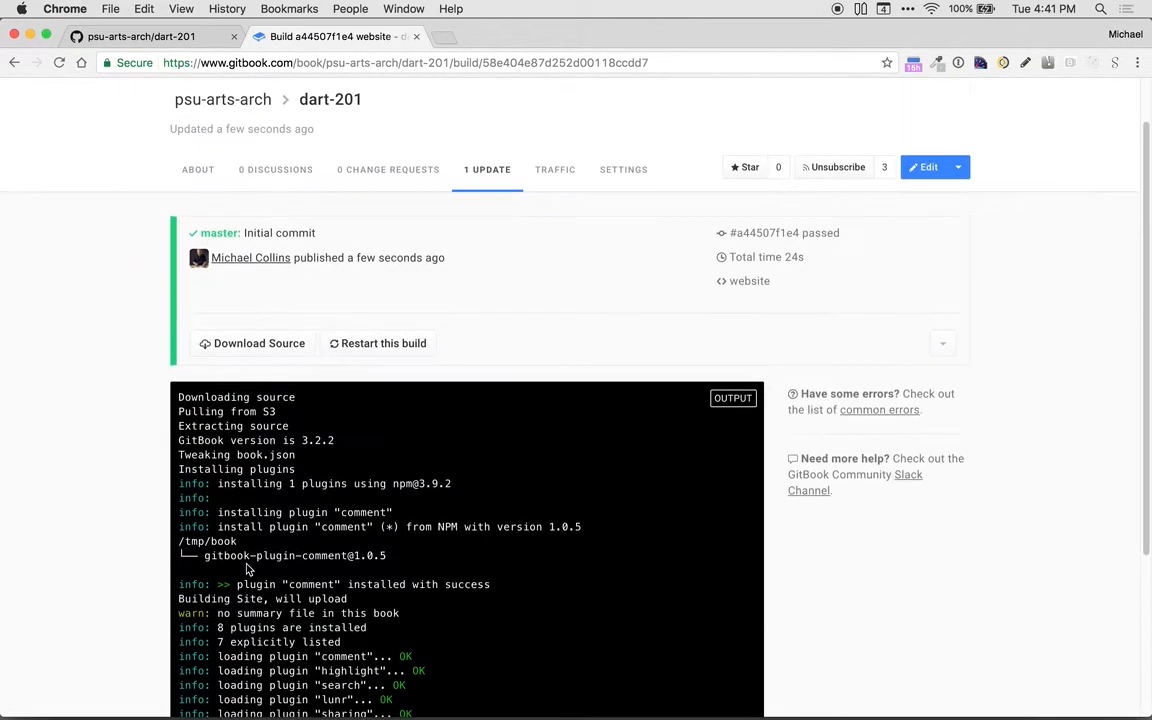
Step: Go to the dart-201 book's About page and open the book in the GitBook editor
left_click(198, 233)
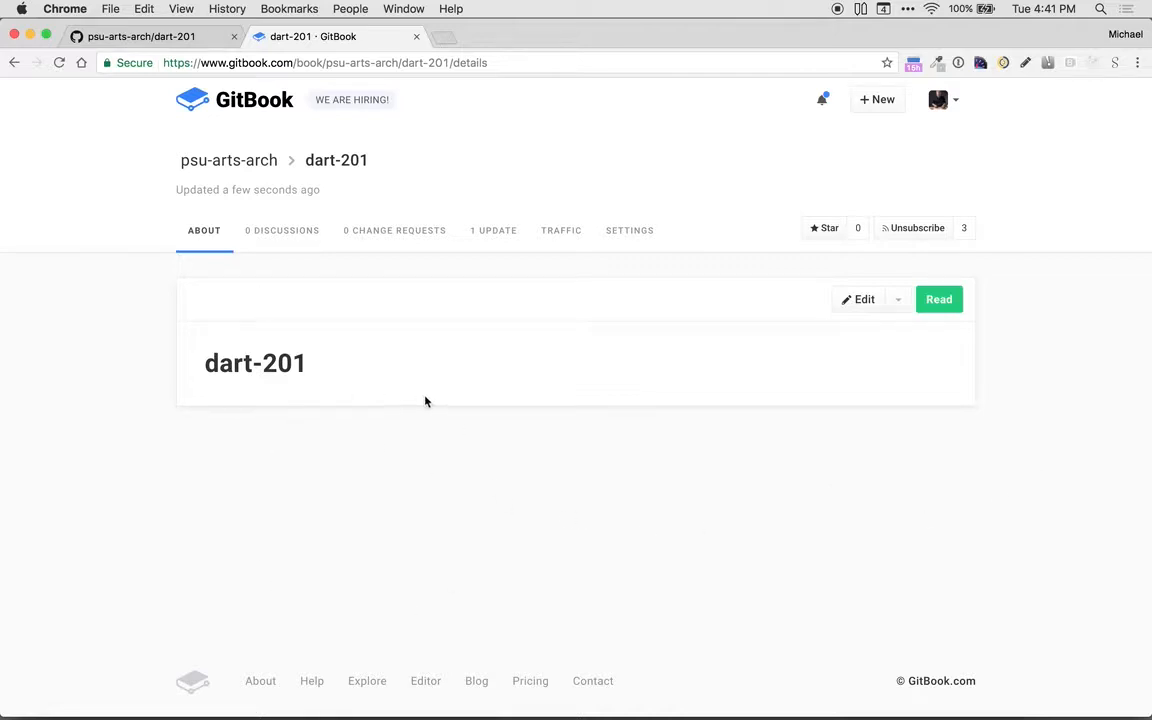
triple_click(269, 374)
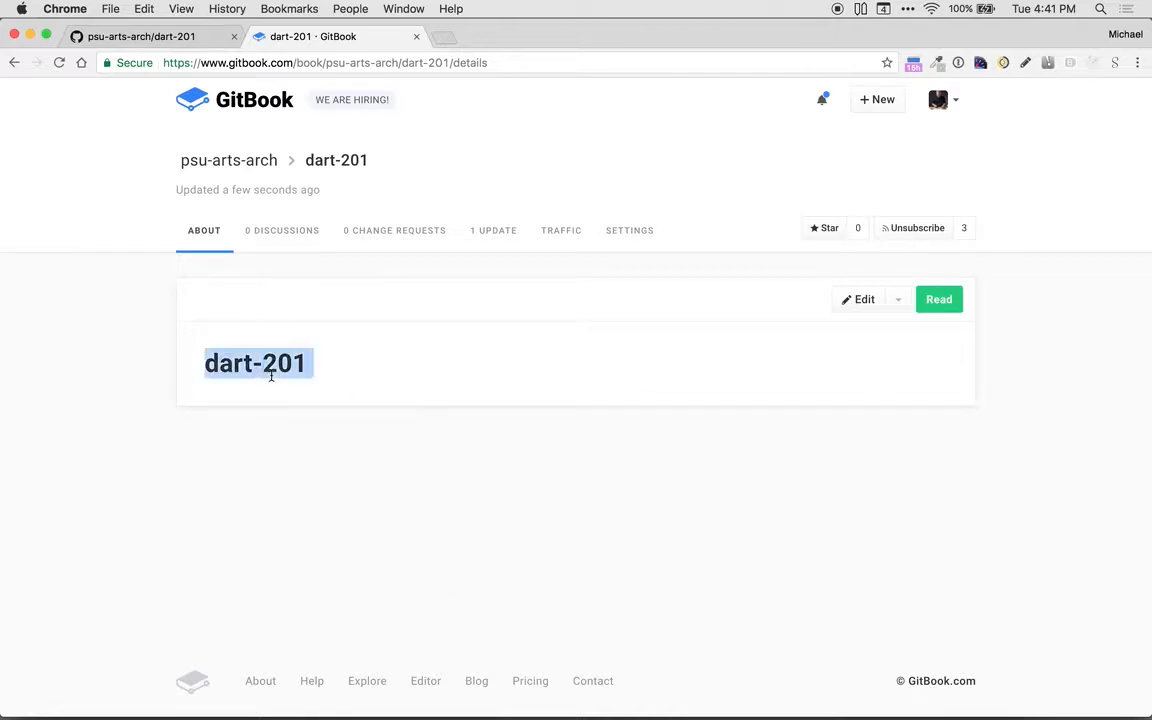
left_click(520, 366)
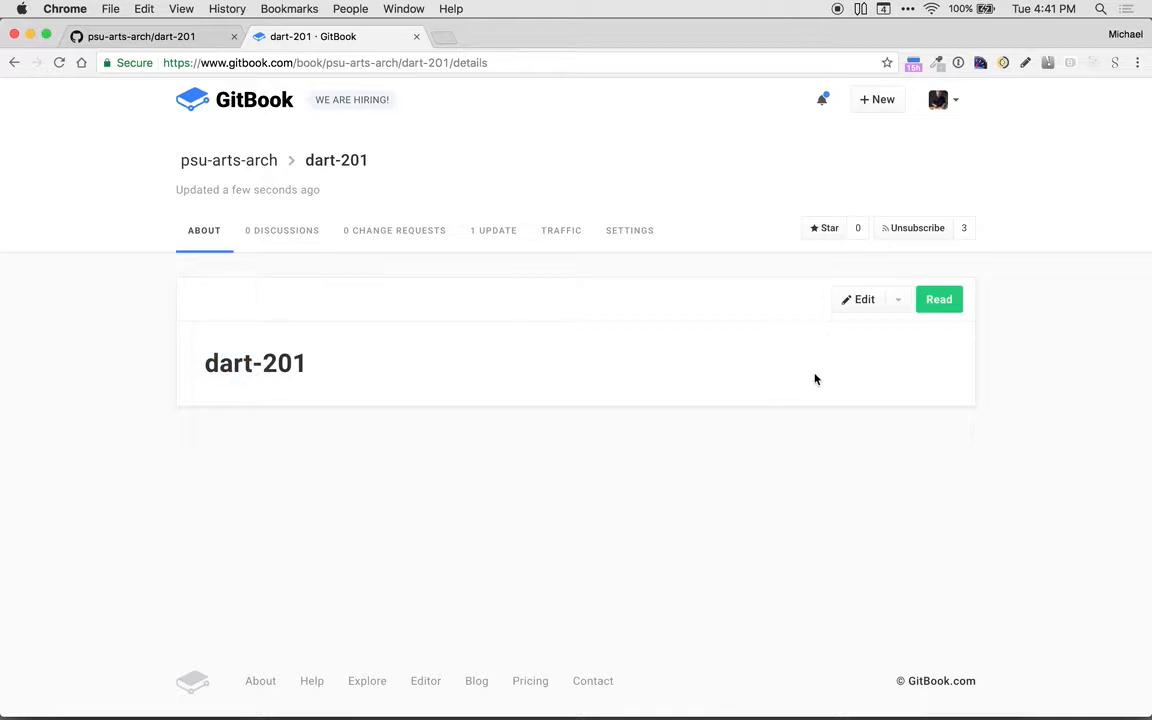
left_click(866, 312)
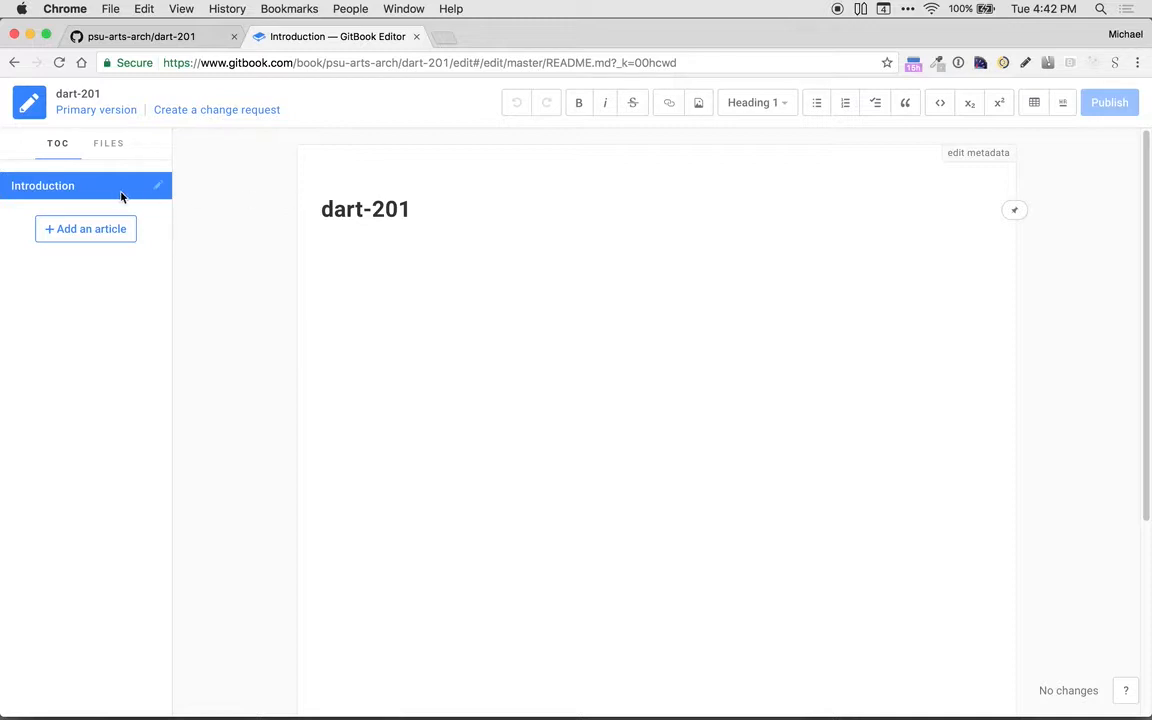
Step: Change the heading of the Introduction article to "DART 201"
double_click(366, 209)
triple_click(361, 211)
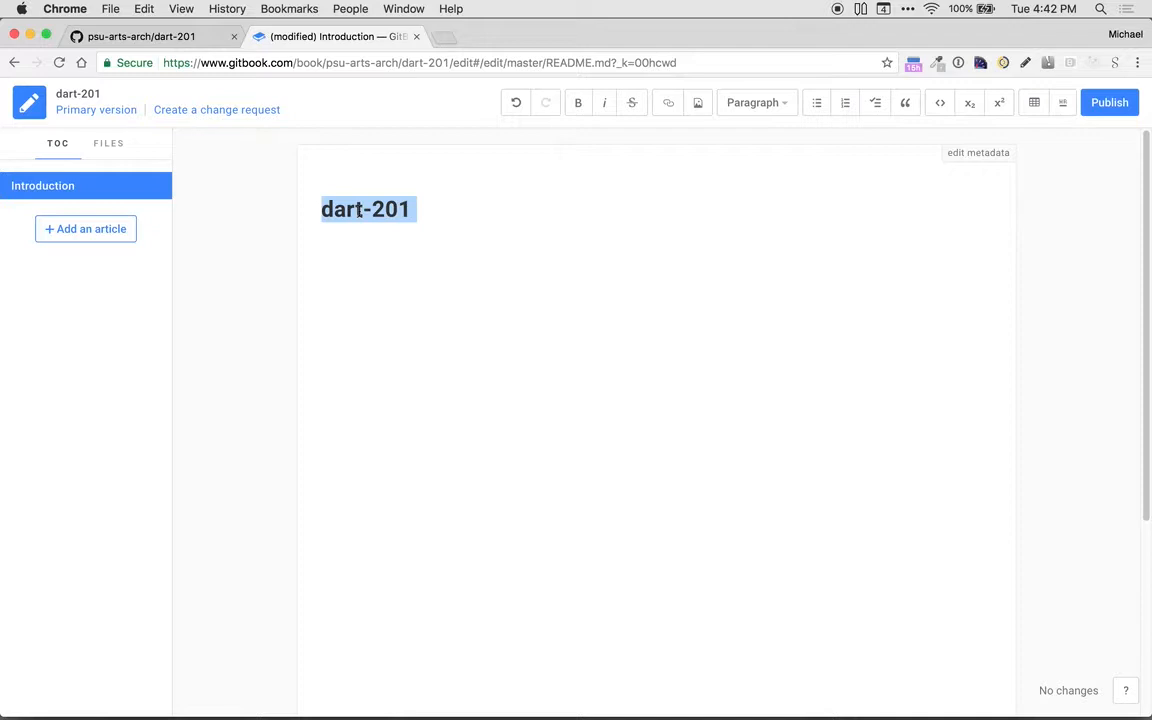
type("Dart")
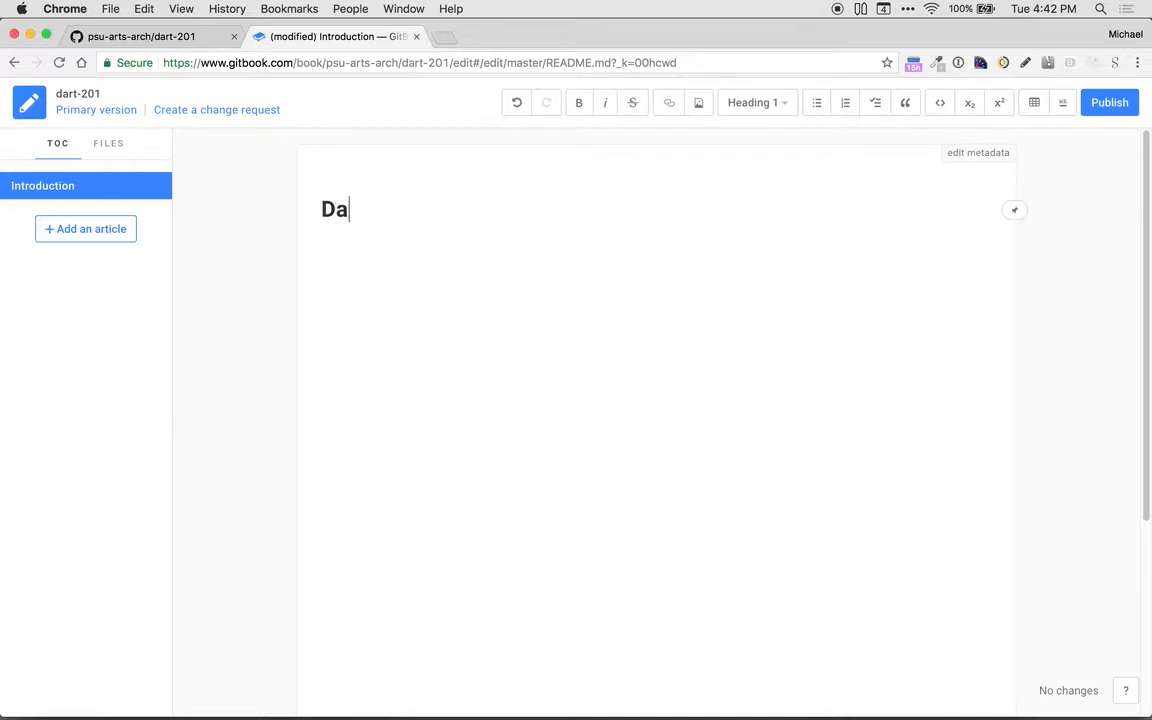
key("BackSpace")
key("BackSpace")
key("BackSpace")
type("ART 201")
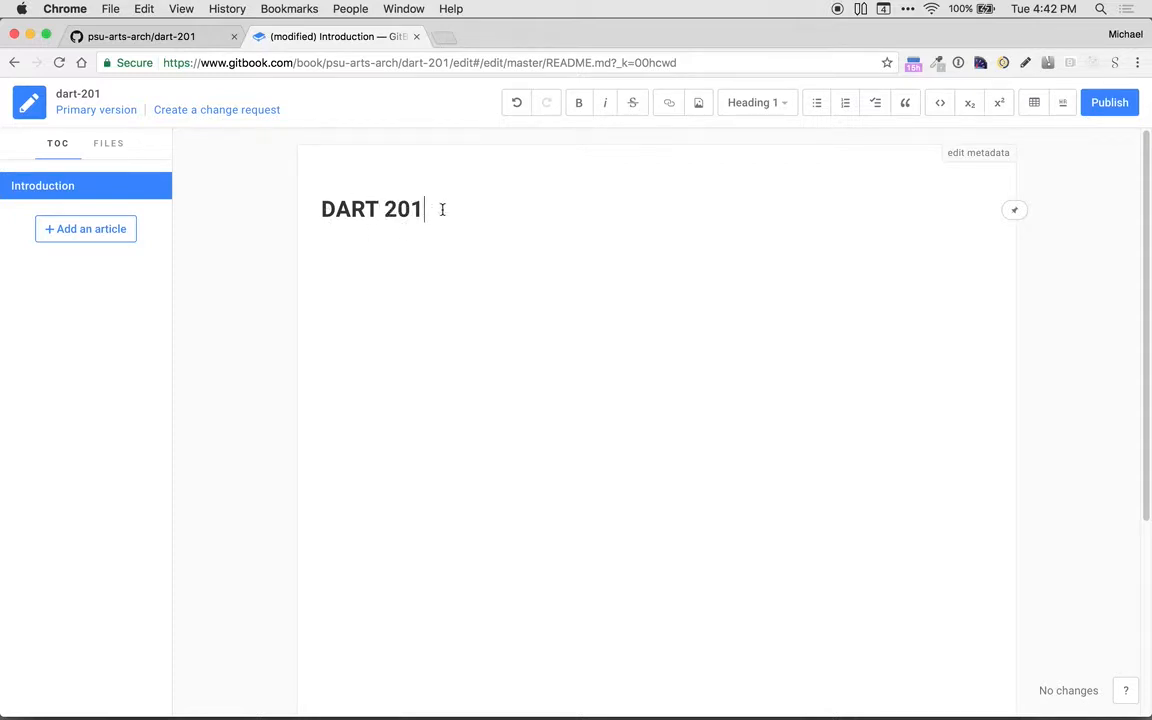
Step: Add the paragraph "Course description." below the Introduction heading and publish the changes
key("Return")
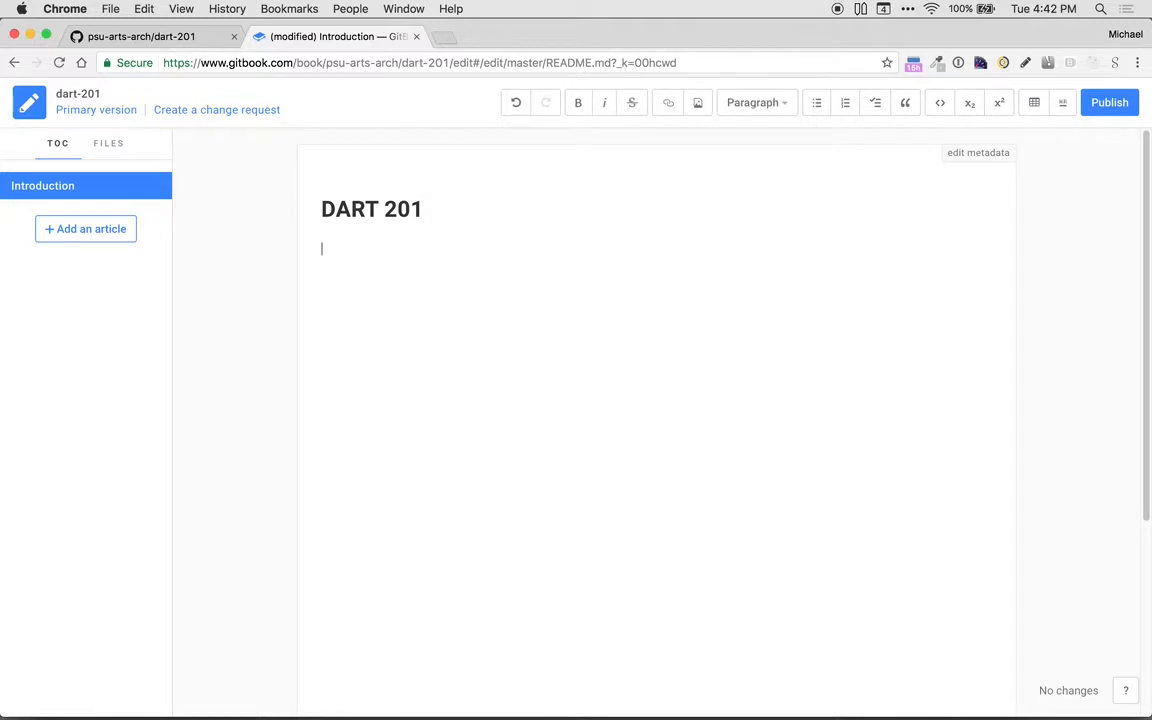
type("Course description.")
left_click(1110, 110)
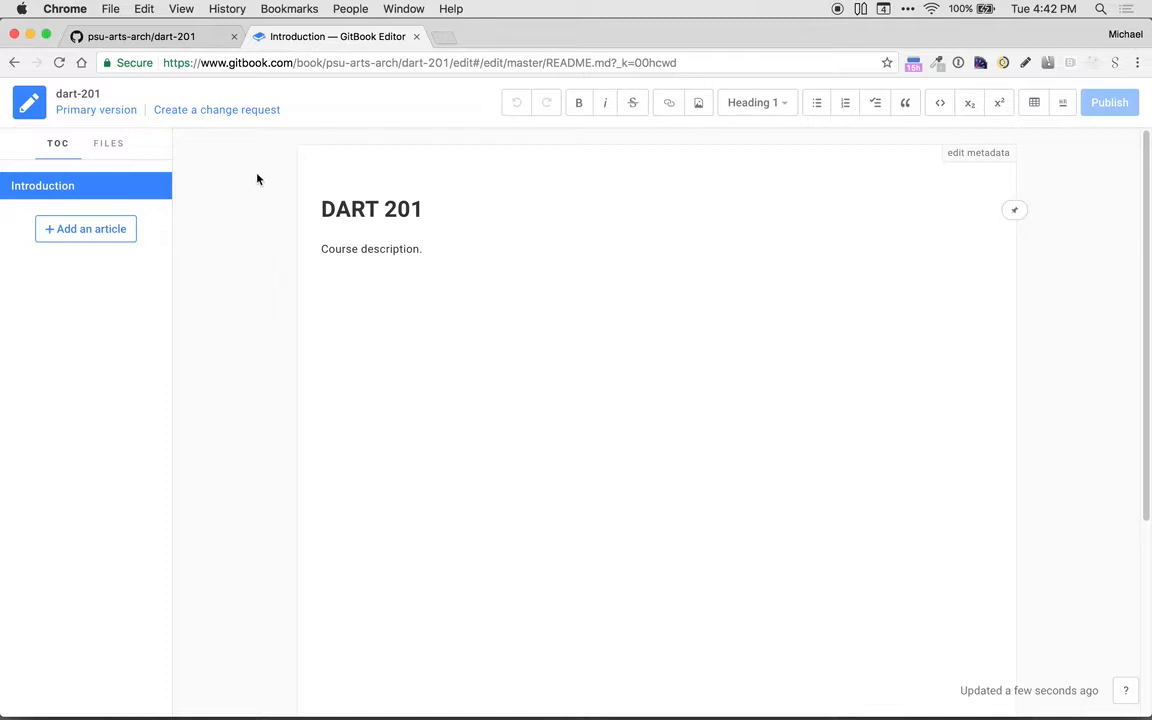
Step: Switch to the dart-201 repository on GitHub, reload it and check the README's heading and description text
left_click(148, 42)
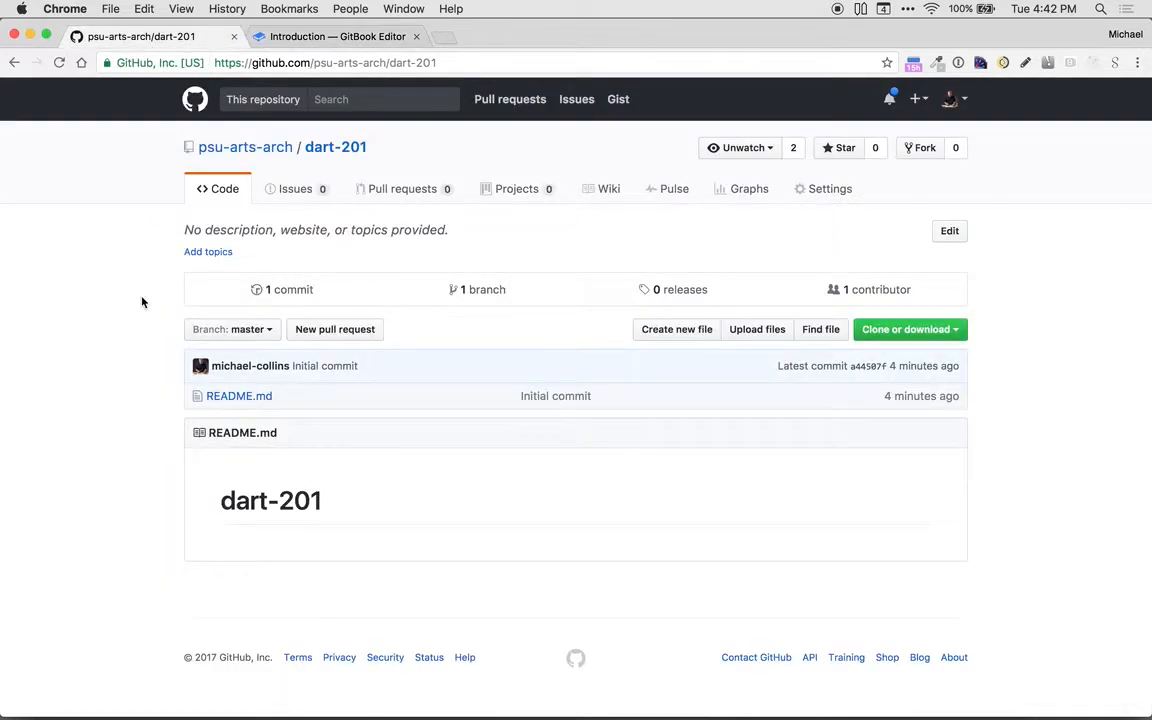
left_click(59, 62)
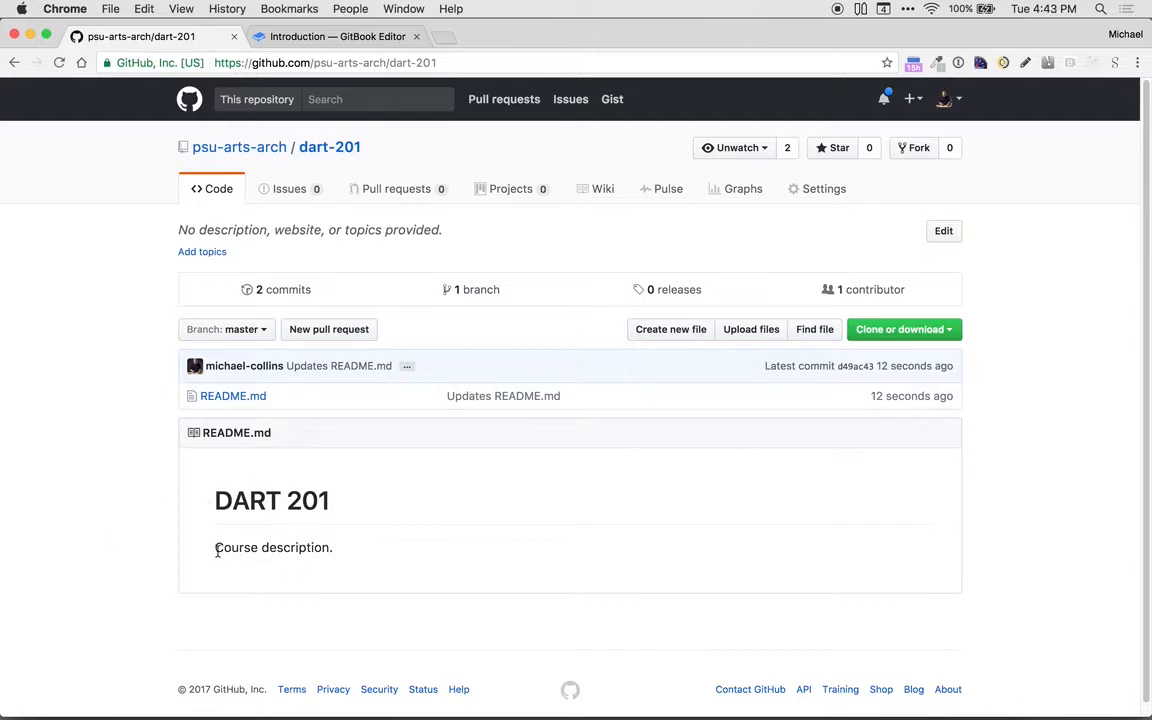
left_click_drag(217, 547, 334, 548)
left_click(348, 561)
left_click_drag(360, 504, 226, 495)
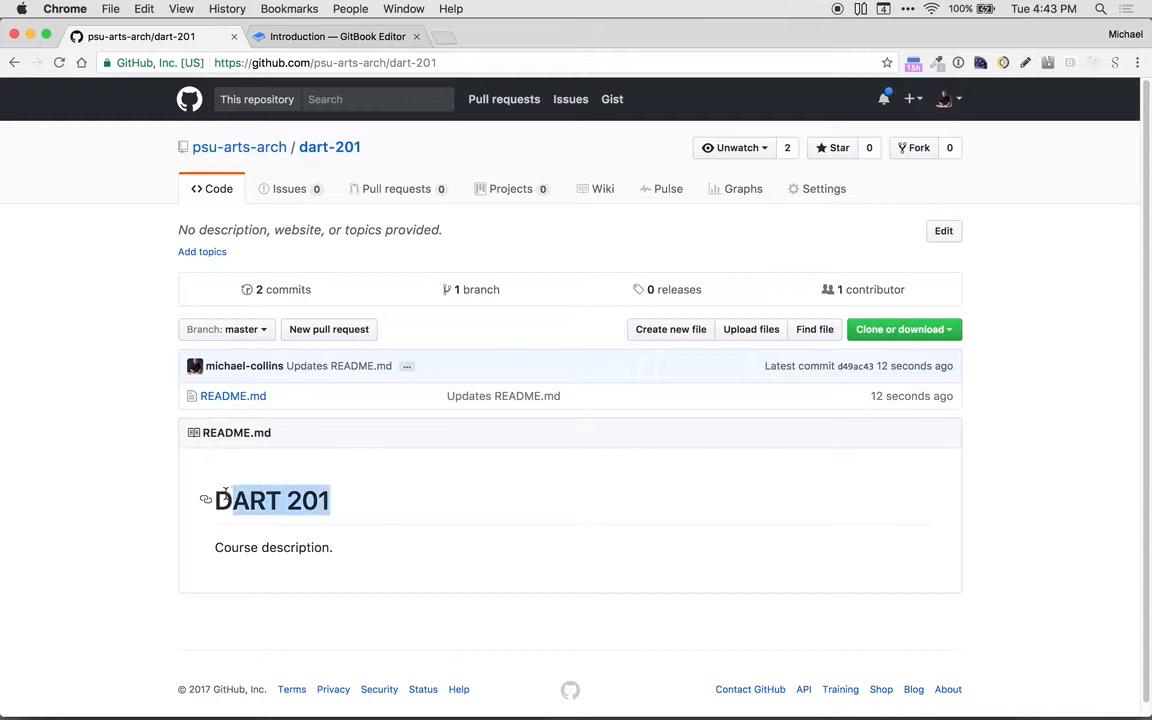
left_click(226, 493)
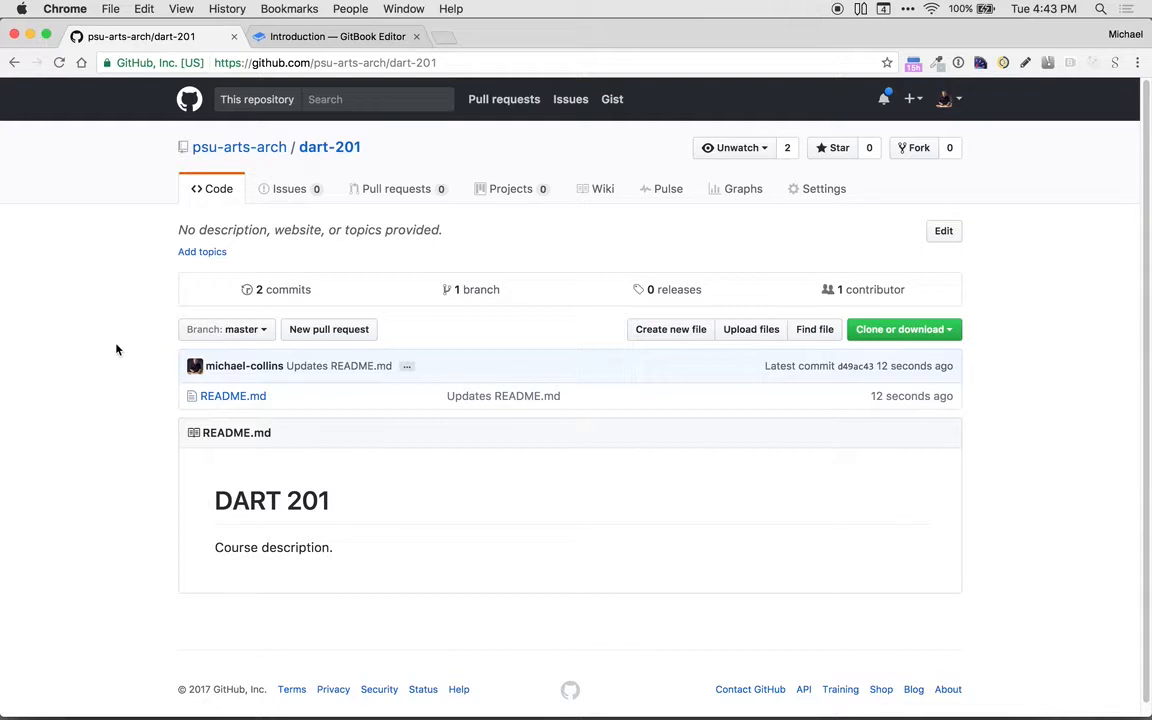
Step: Return to the GitBook editor and add a new article titled "Lesson 1" to the book
left_click(338, 36)
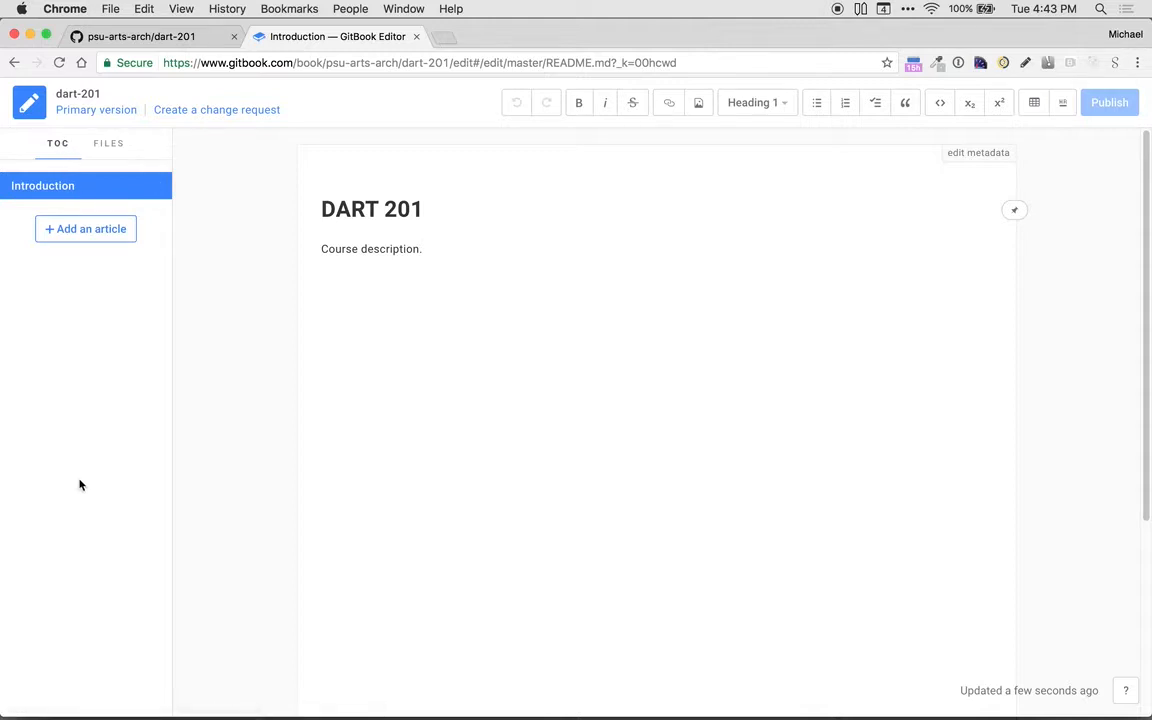
left_click(82, 232)
type("Unit")
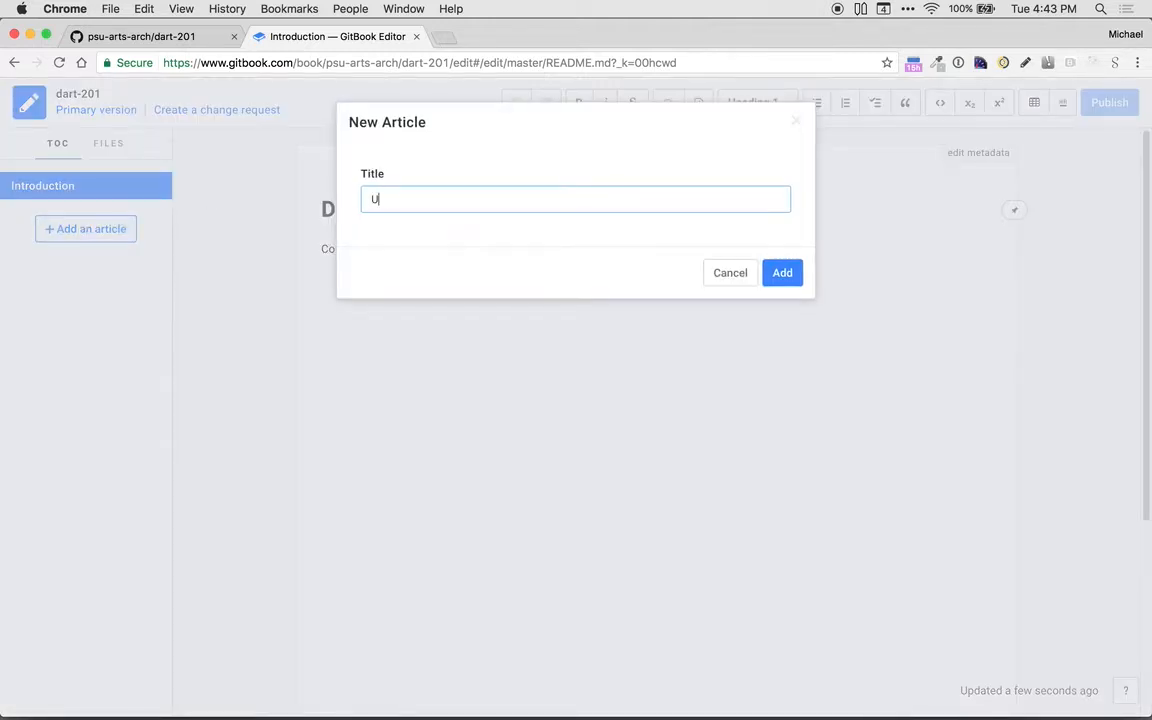
key("BackSpace")
key("BackSpace")
key("BackSpace")
key("BackSpace")
type("Lesson 1")
left_click(785, 275)
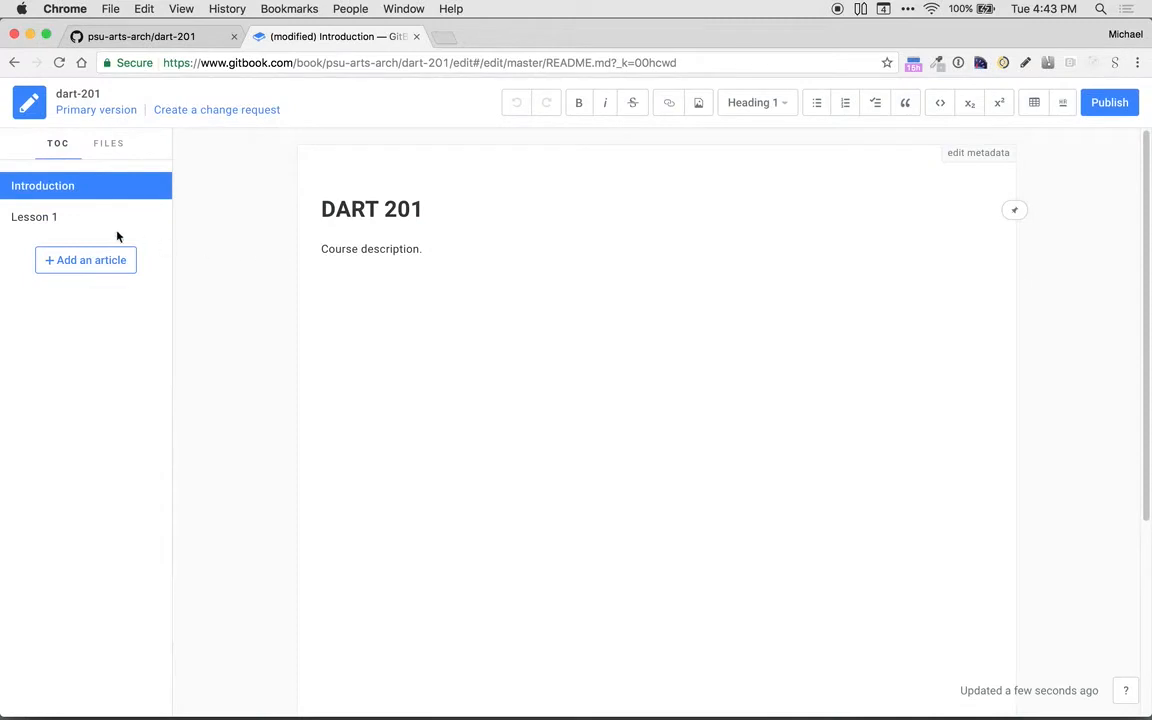
Step: Open the Lesson 1 article, view the book's file list and publish the changes
left_click(47, 226)
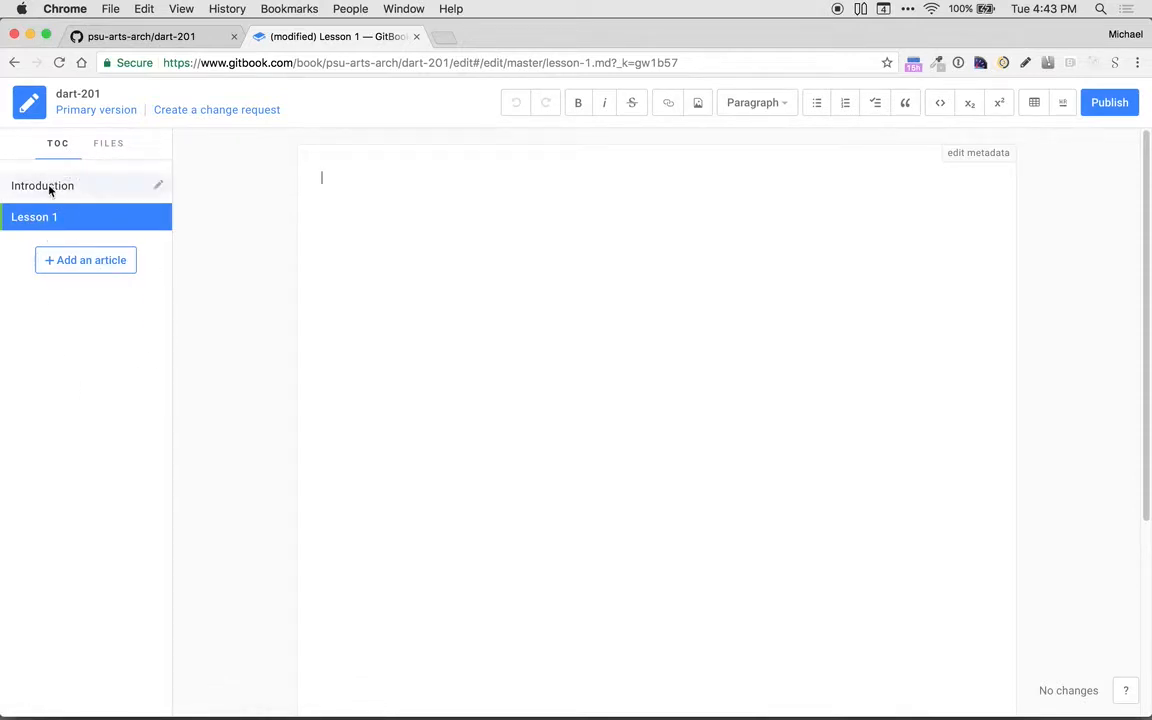
left_click(105, 146)
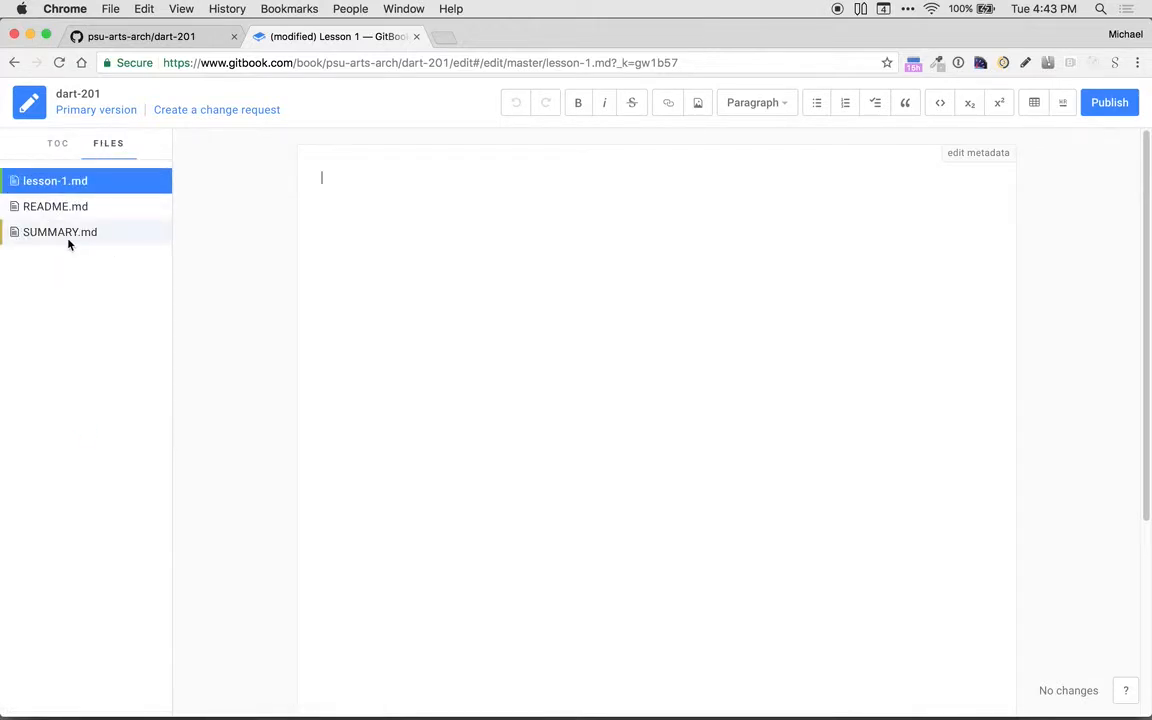
left_click(58, 145)
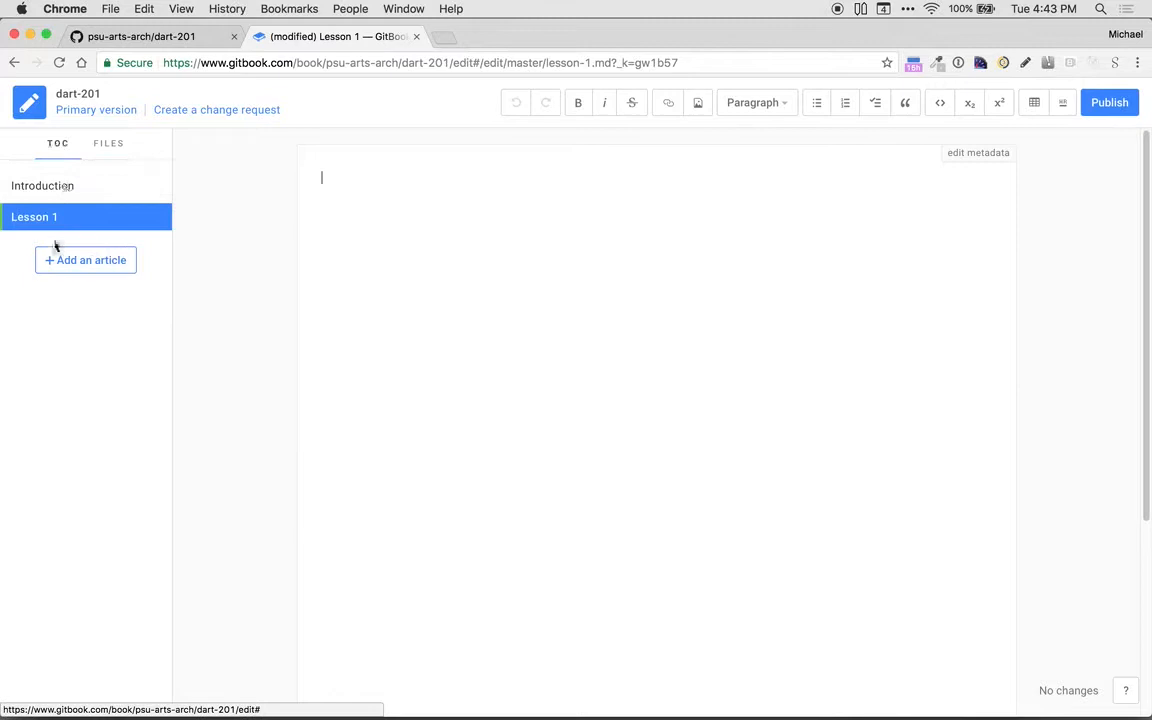
left_click(110, 148)
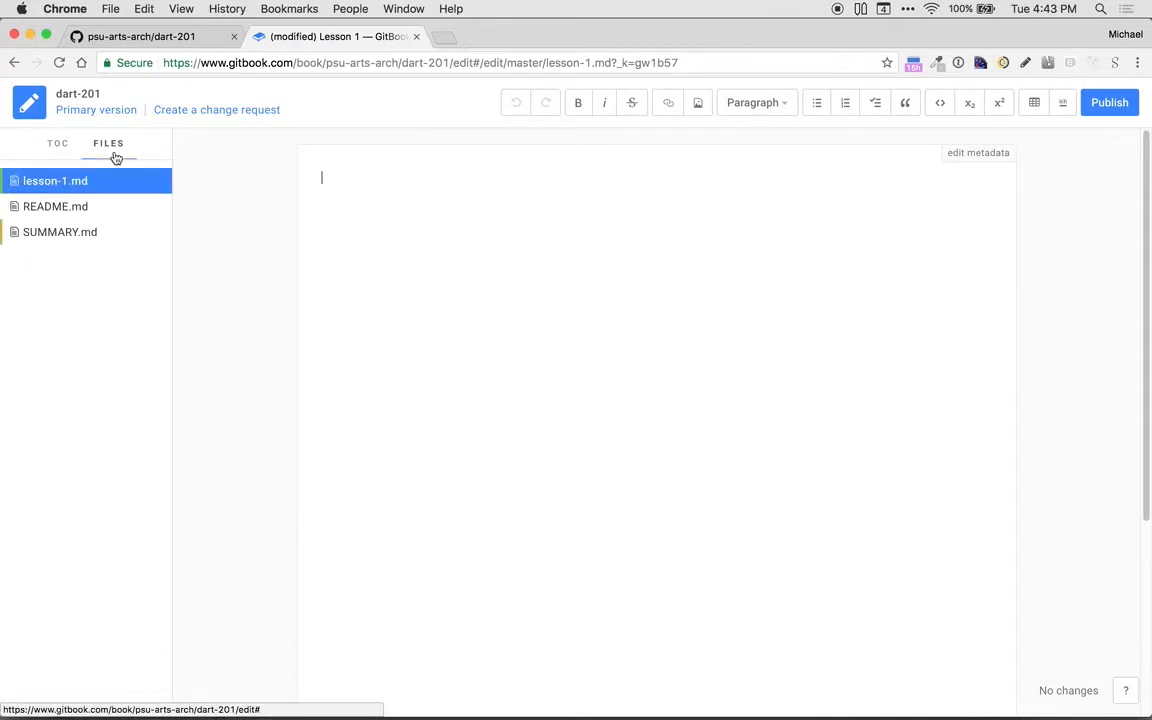
left_click(1108, 106)
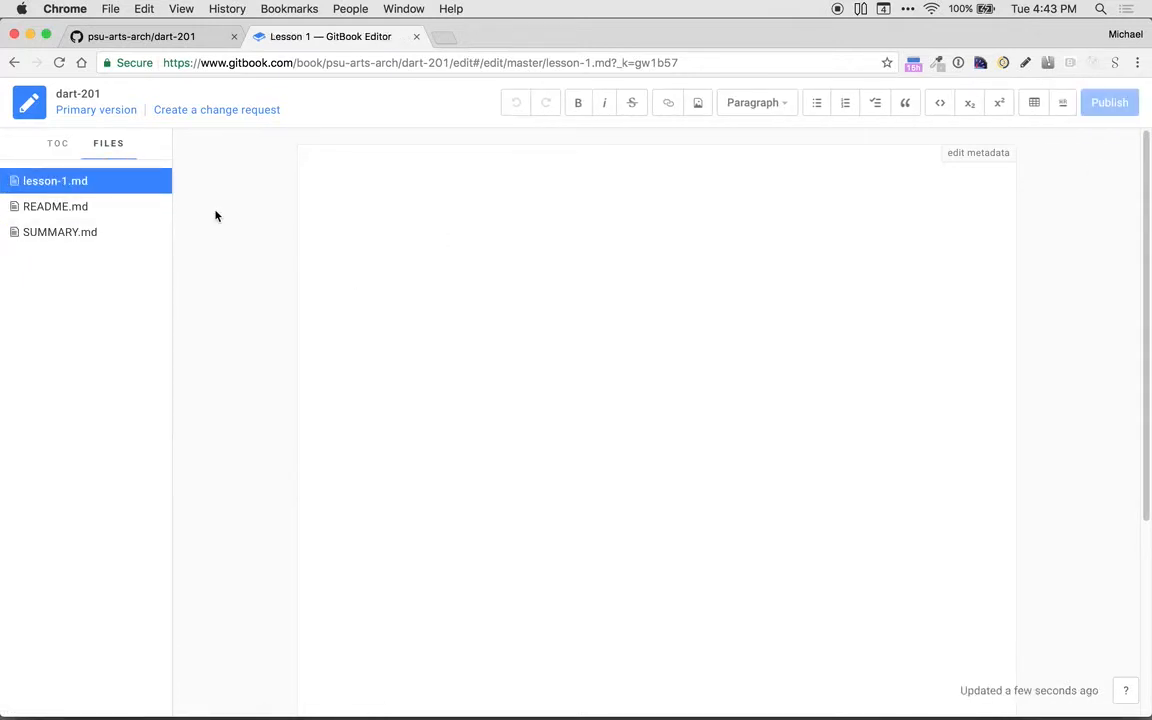
Step: Reload the dart-201 repository on GitHub to check its file list, and return to the GitBook editor's table of contents
left_click(150, 37)
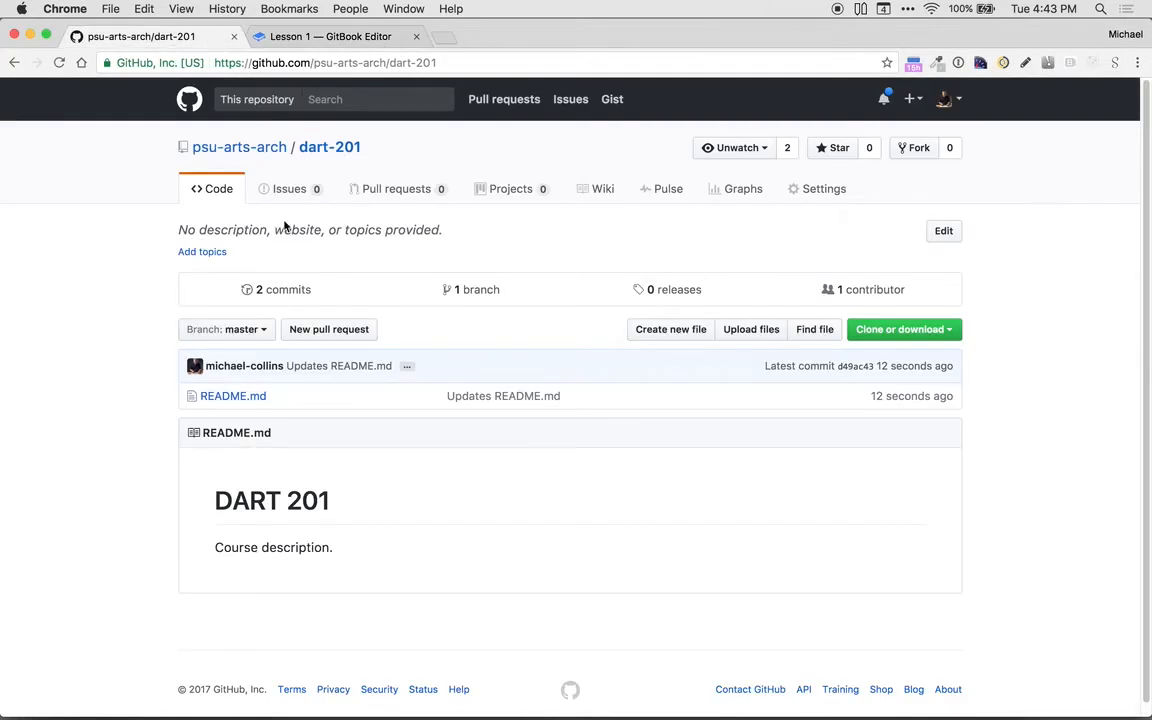
left_click(332, 151)
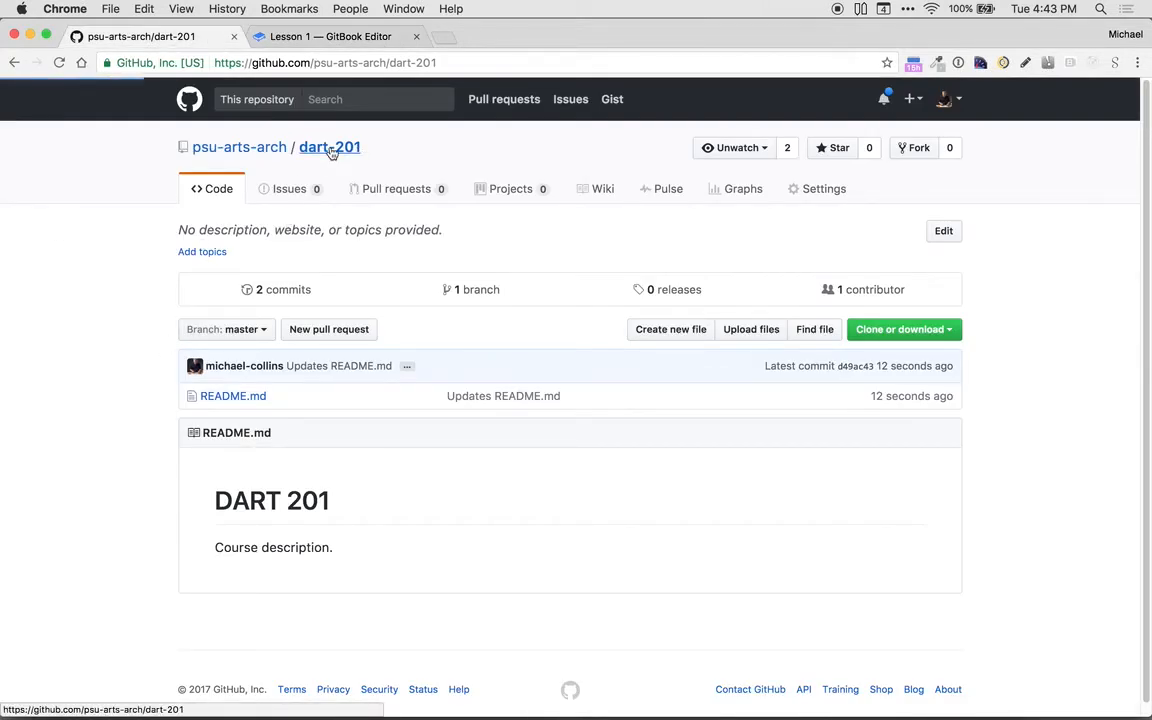
scroll(170, 296, "down", 1)
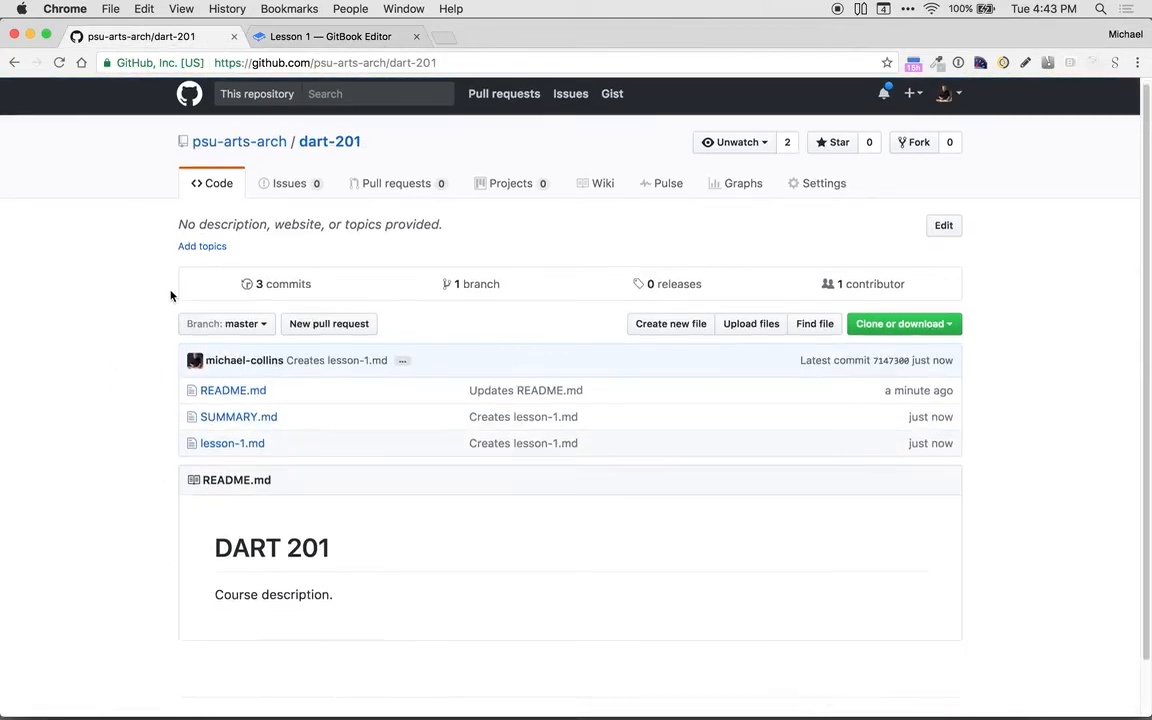
scroll(170, 296, "down", 3)
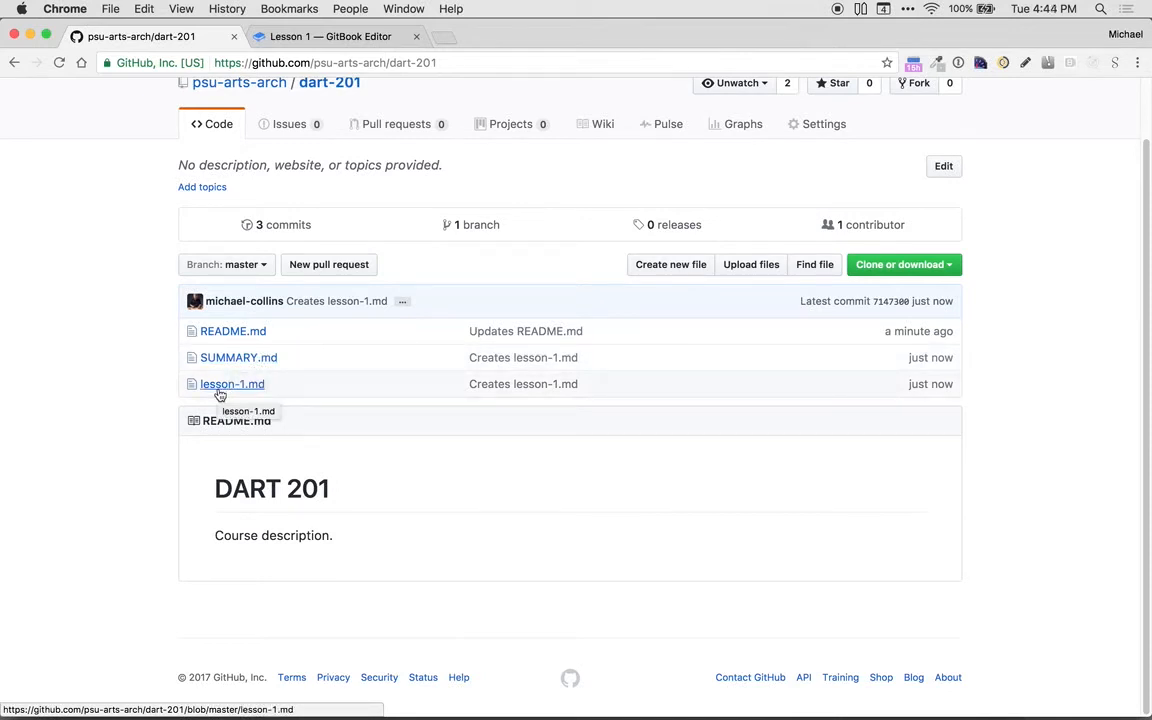
left_click(317, 34)
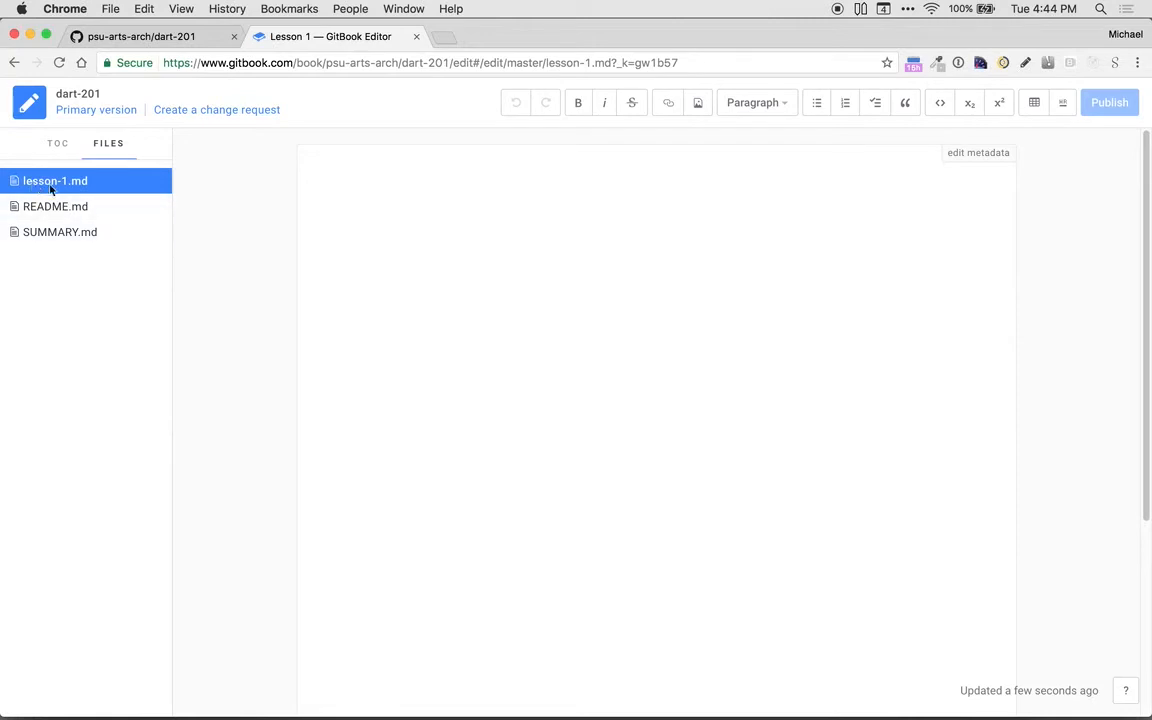
left_click(57, 145)
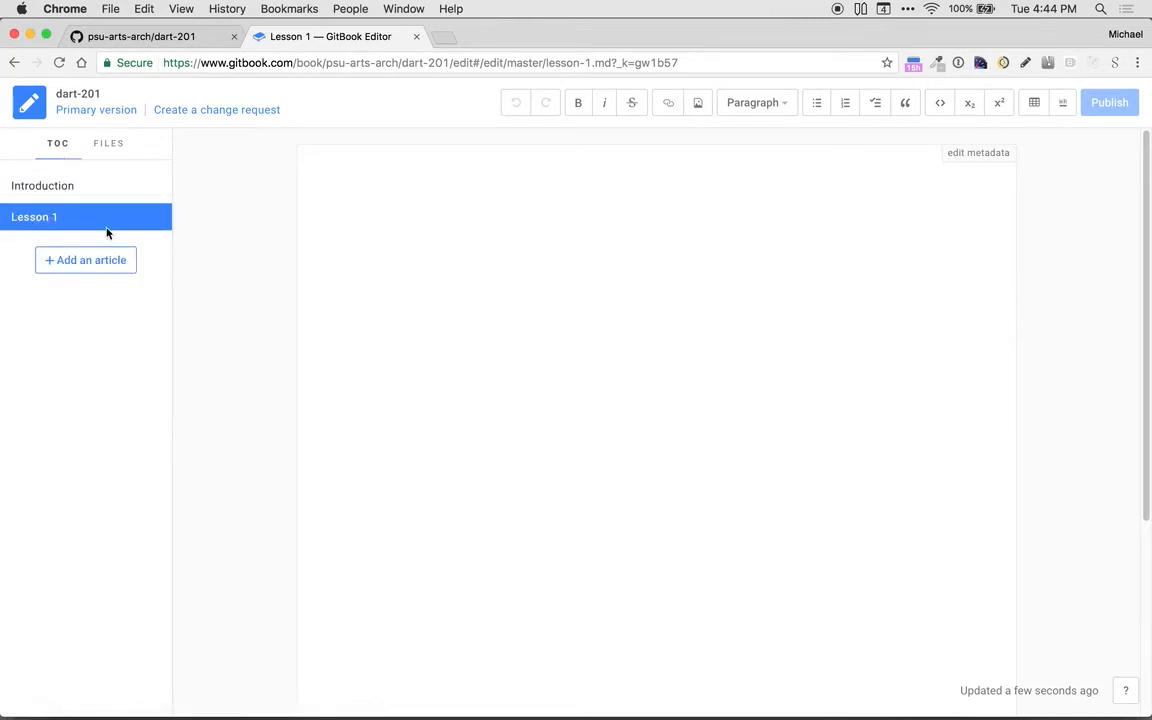